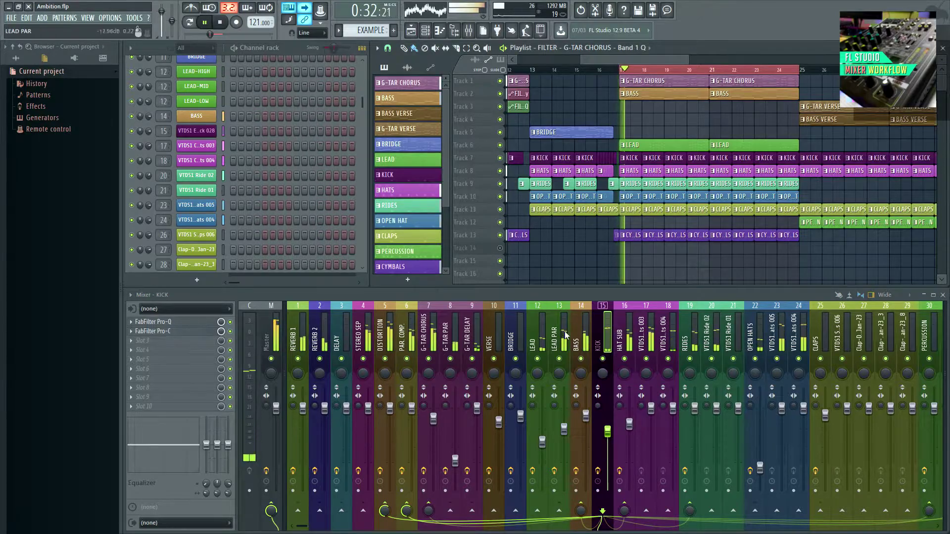
- Inspect the send routing of the VERSE, CLAPS, G-TAR CHORUS and G-TAR PAR mixer tracks during playback
click(490, 347)
scroll(490, 346, right, 9)
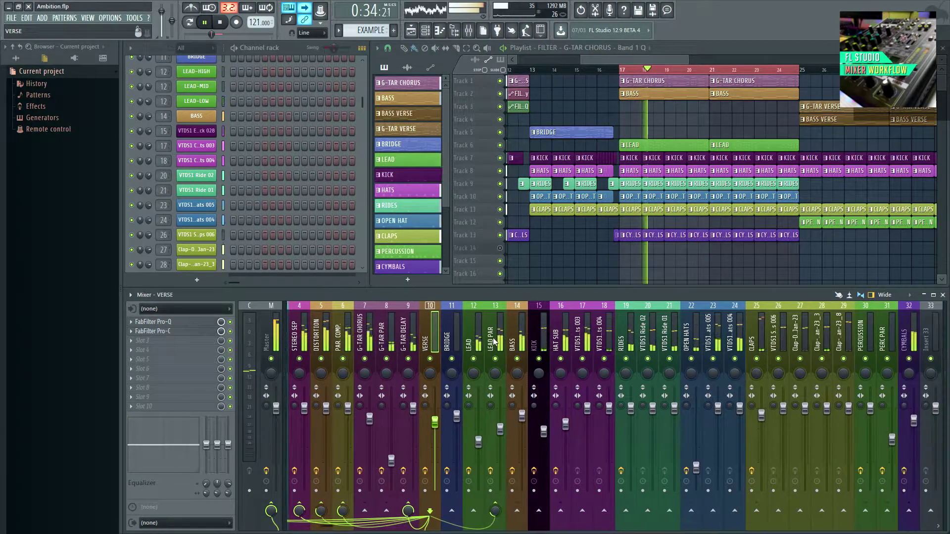
click(627, 338)
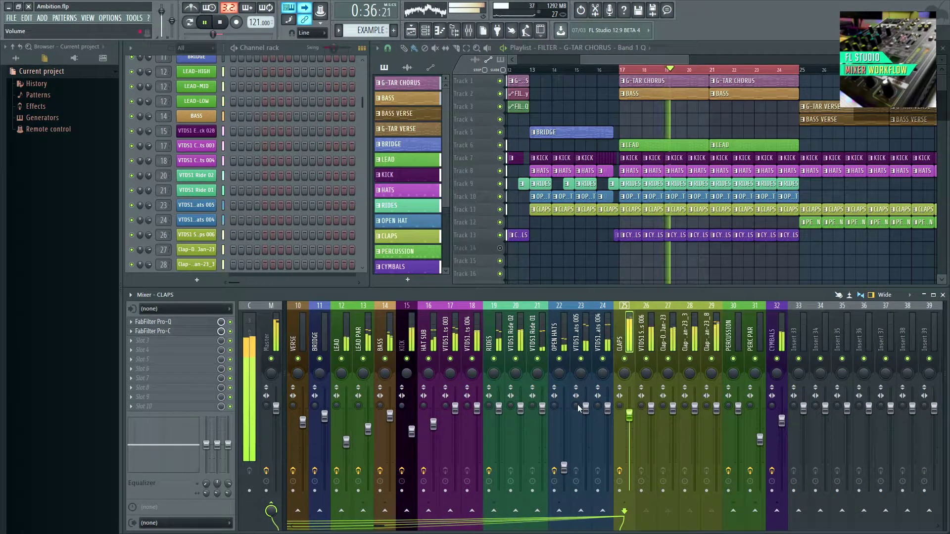
scroll(542, 336, left, 9)
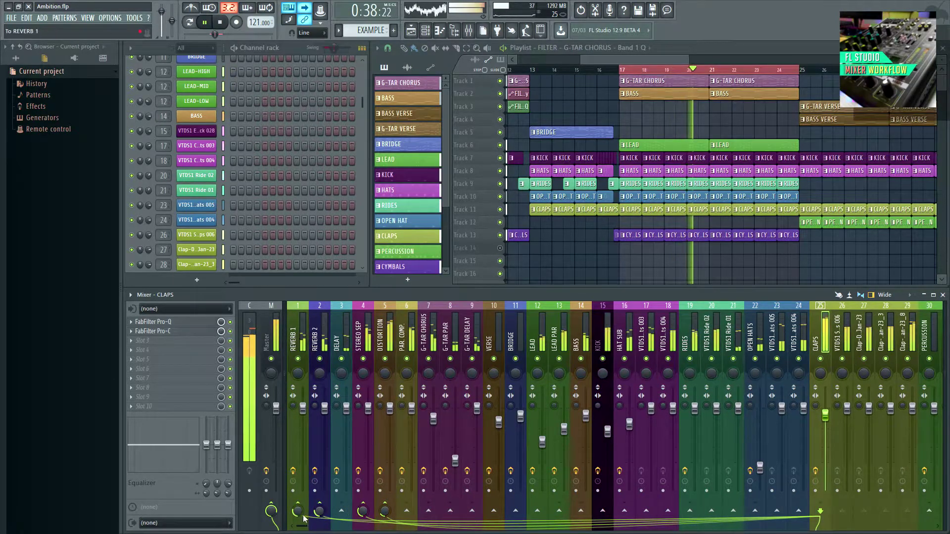
click(429, 341)
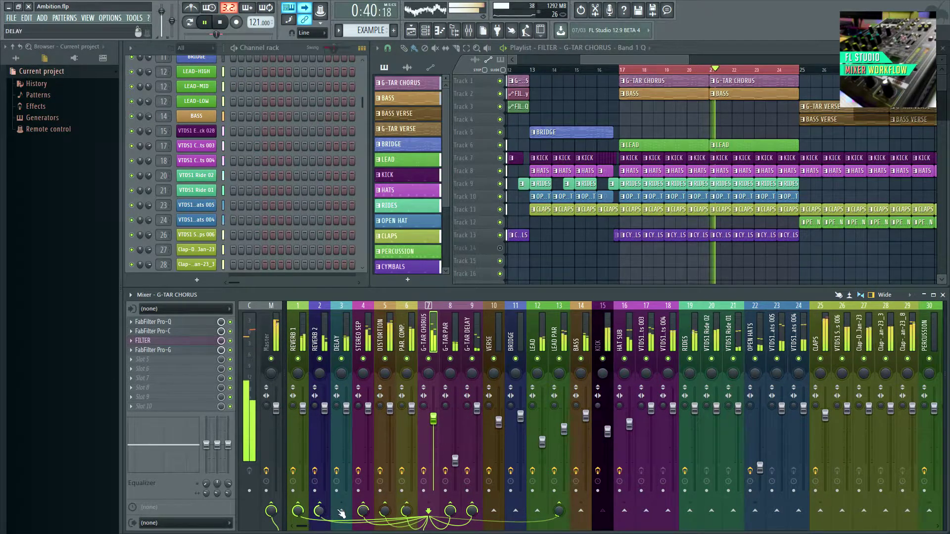
click(452, 344)
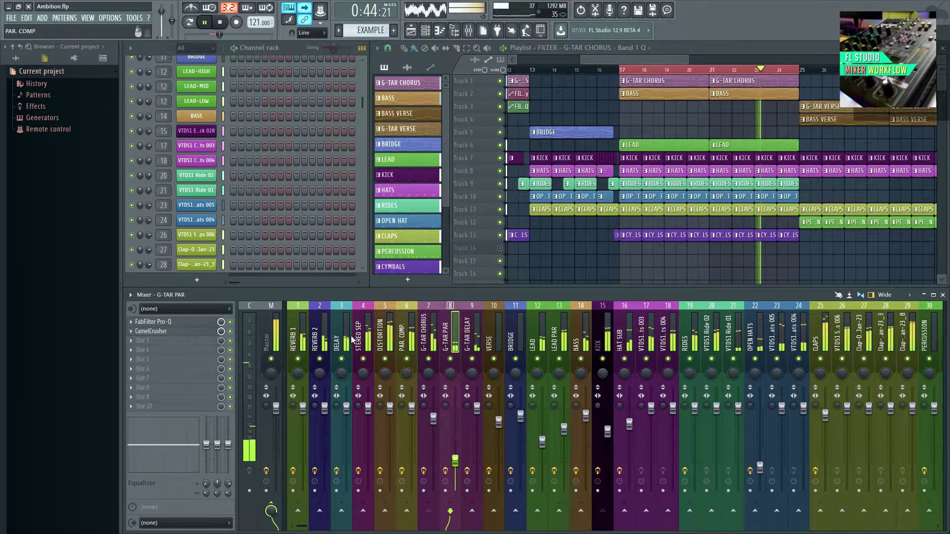
- View CamelCrusher on the G-TAR PAR track and FabFilter Pro-G on the G-TAR DELAY track, closing each plugin
click(158, 331)
click(158, 331)
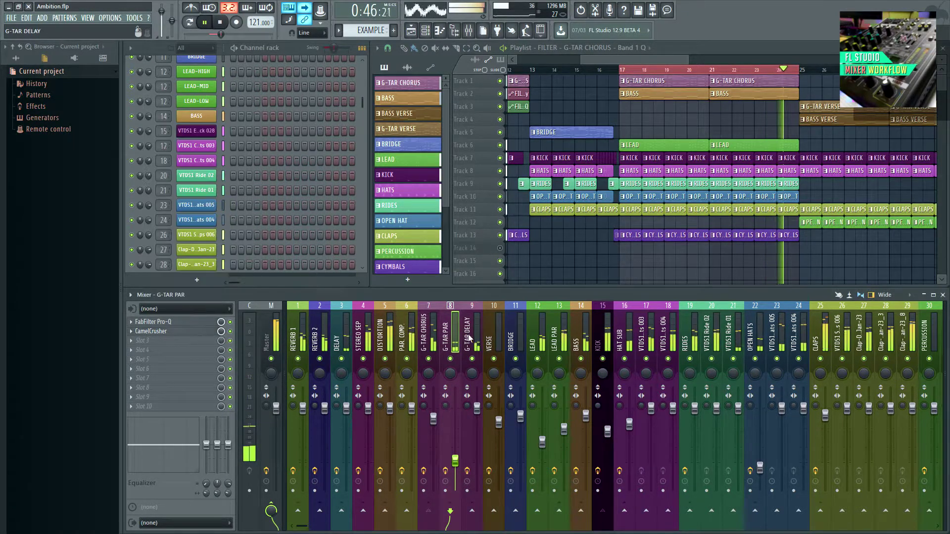
click(472, 336)
click(153, 331)
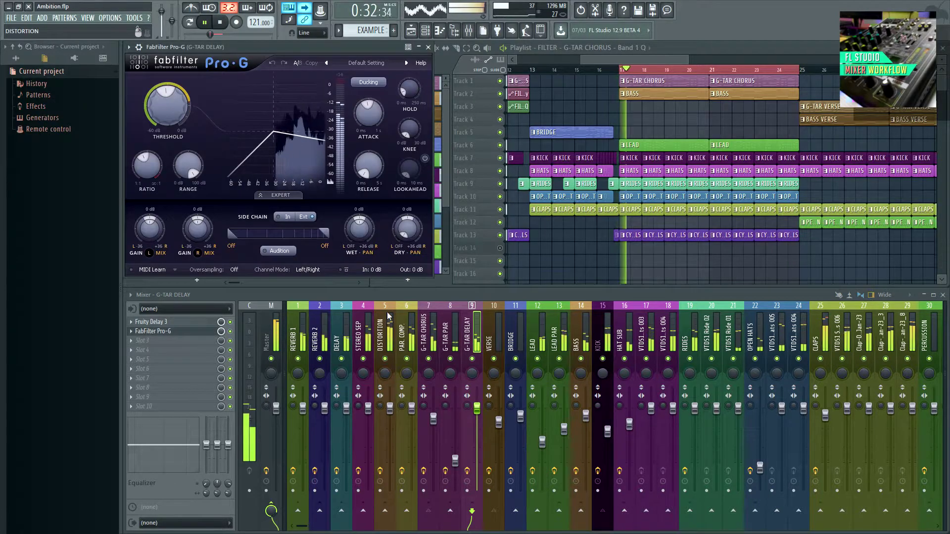
key(Escape)
- Audition the soloed LEAD track with and without LEAD PAR, and restore all mixer tracks
right_click(537, 358)
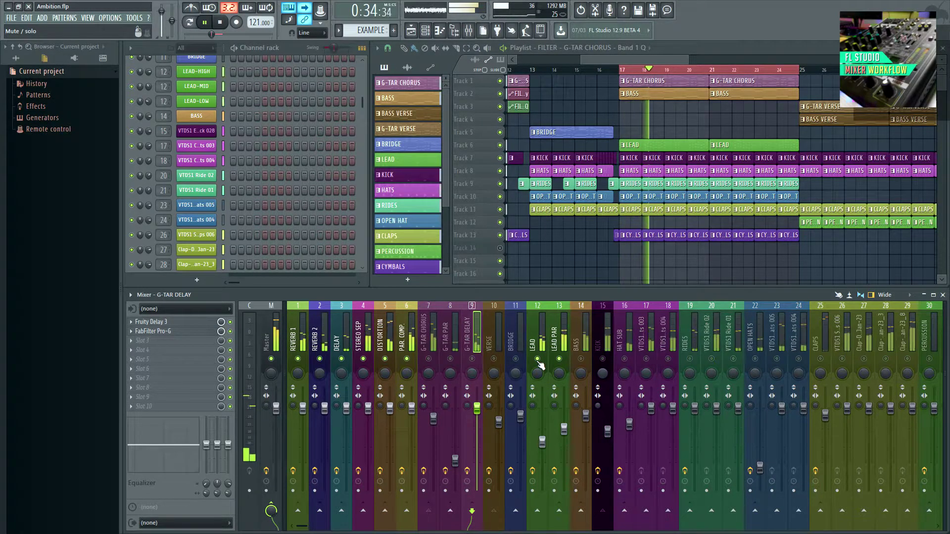
click(559, 359)
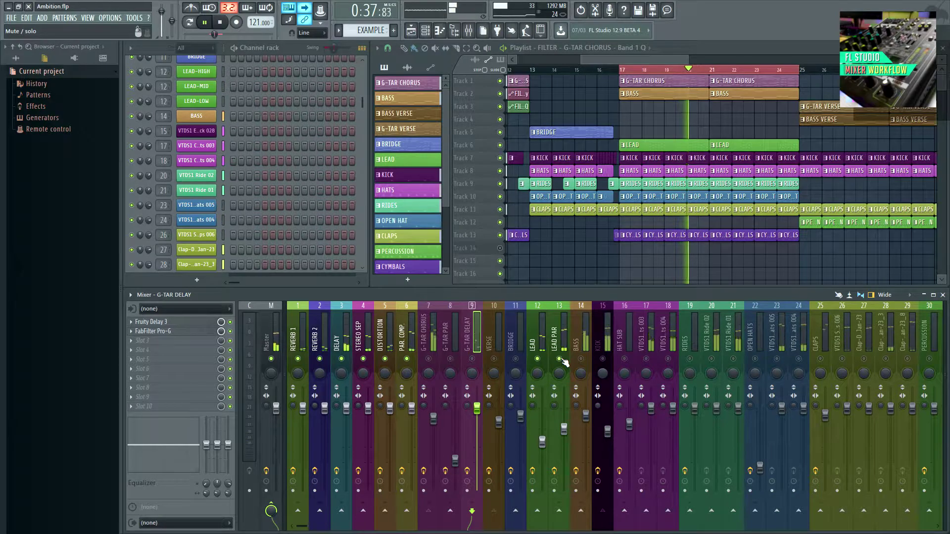
right_click(538, 359)
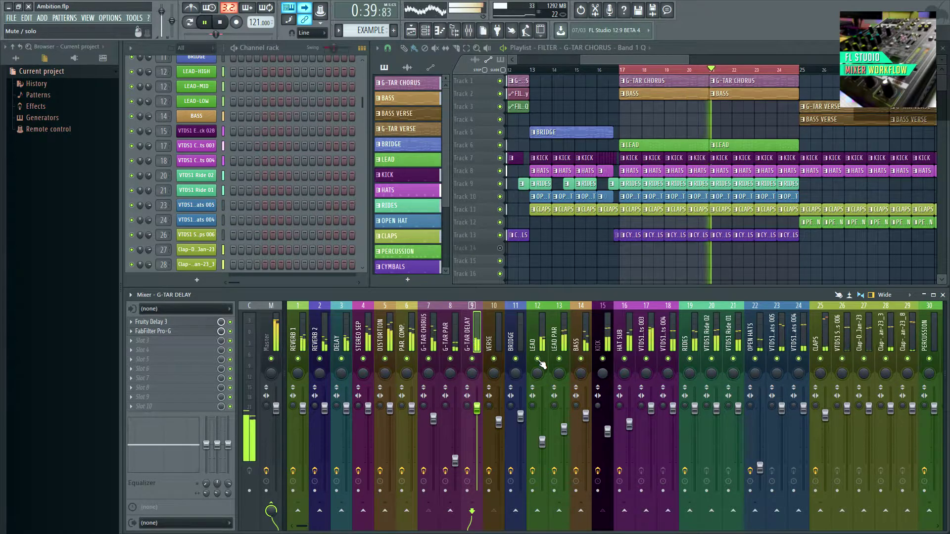
- Check the BASS mixer track's effects and sends, and stop playback
click(576, 342)
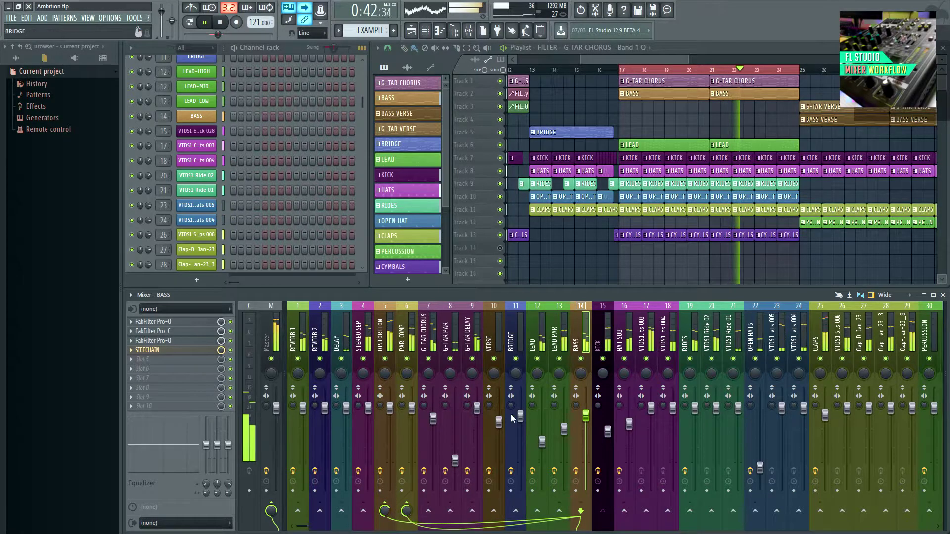
key(space)
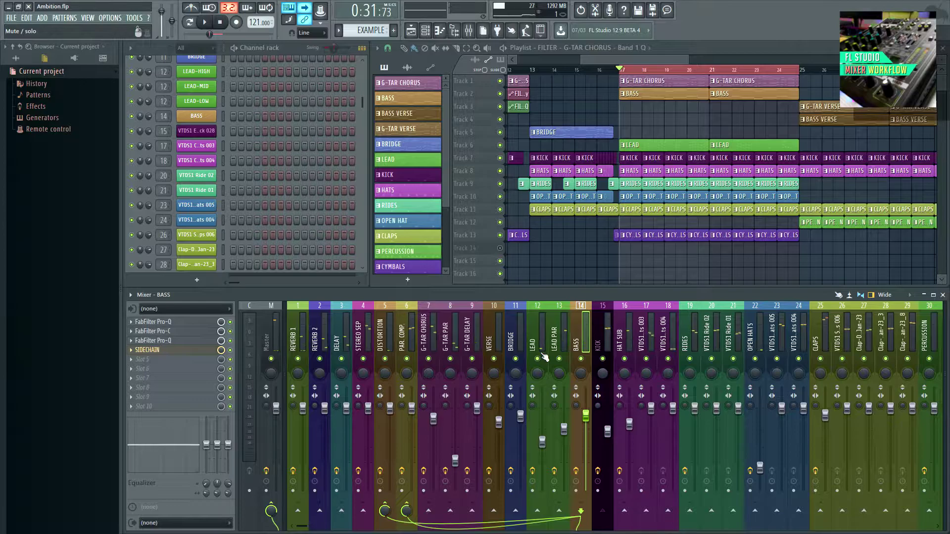
- Play notes on the CHORUS channel to check its signal through the G-TAR CHORUS mixer track and its sends
scroll(331, 252, up, 3)
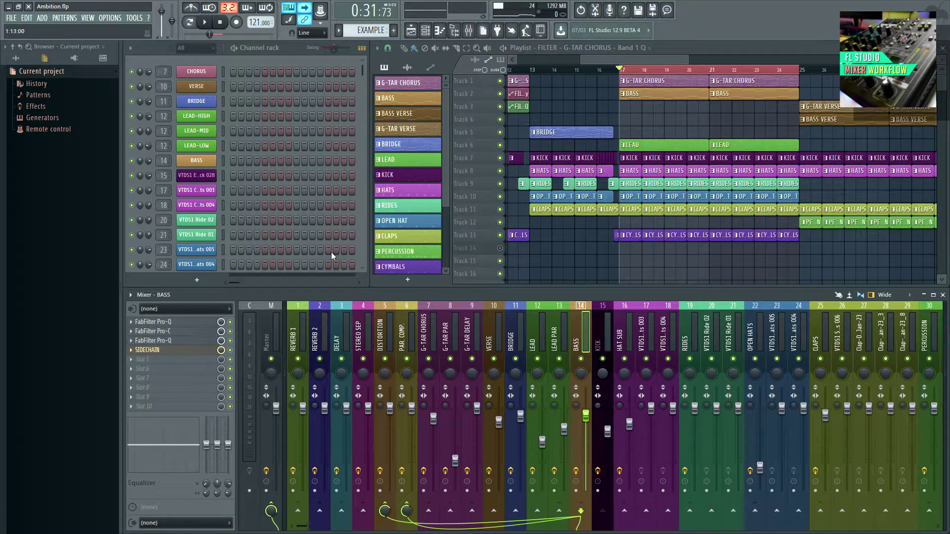
click(429, 336)
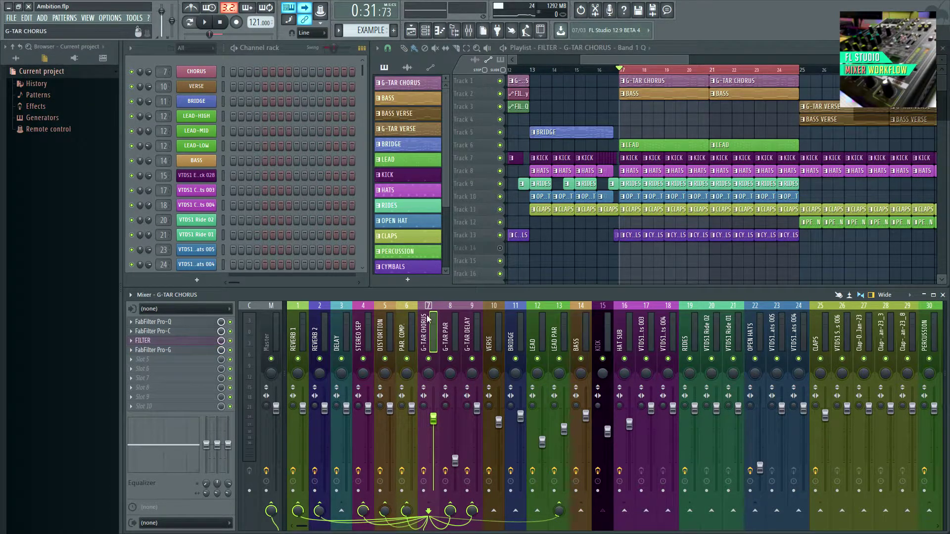
click(170, 74)
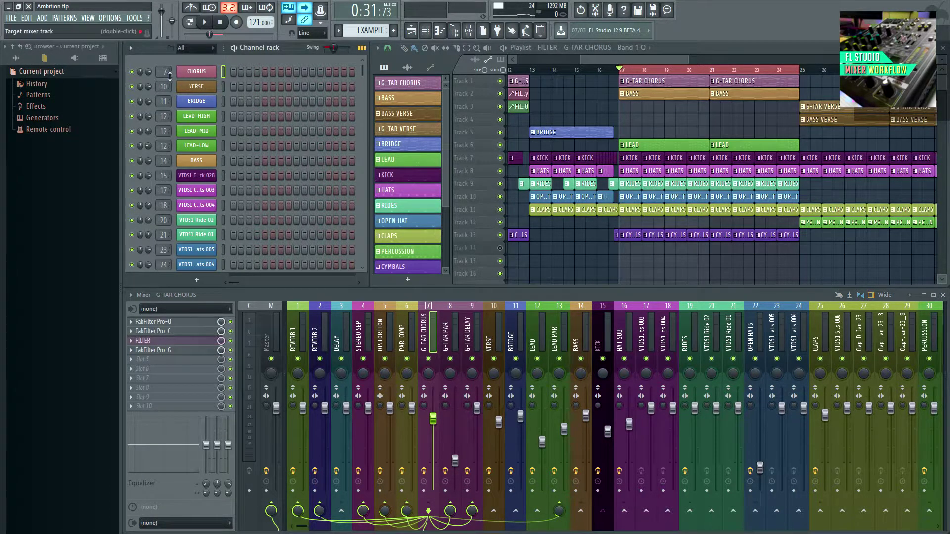
click(197, 72)
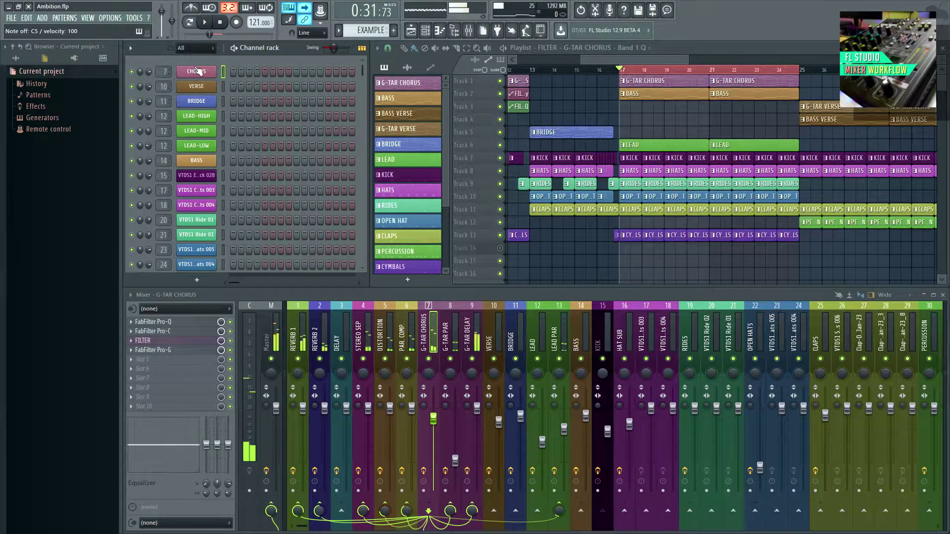
key(q)
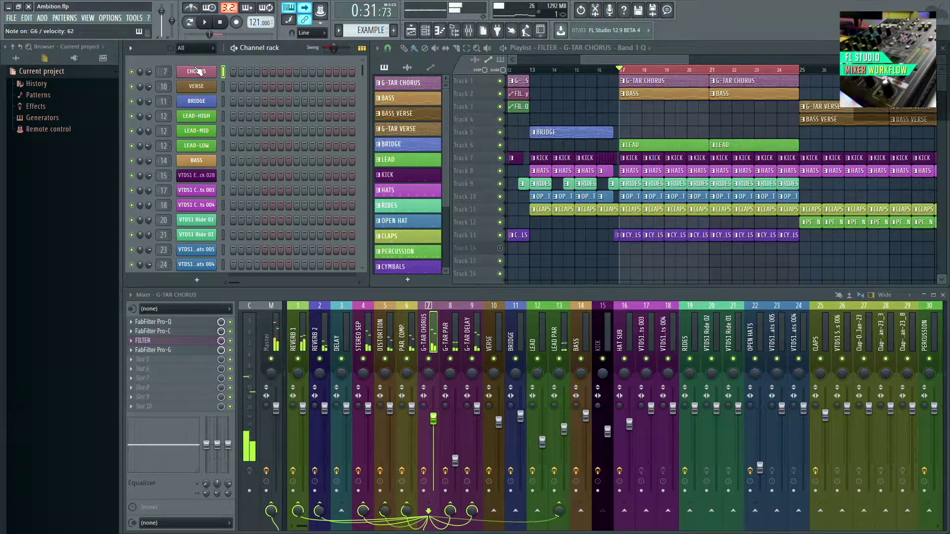
click(425, 342)
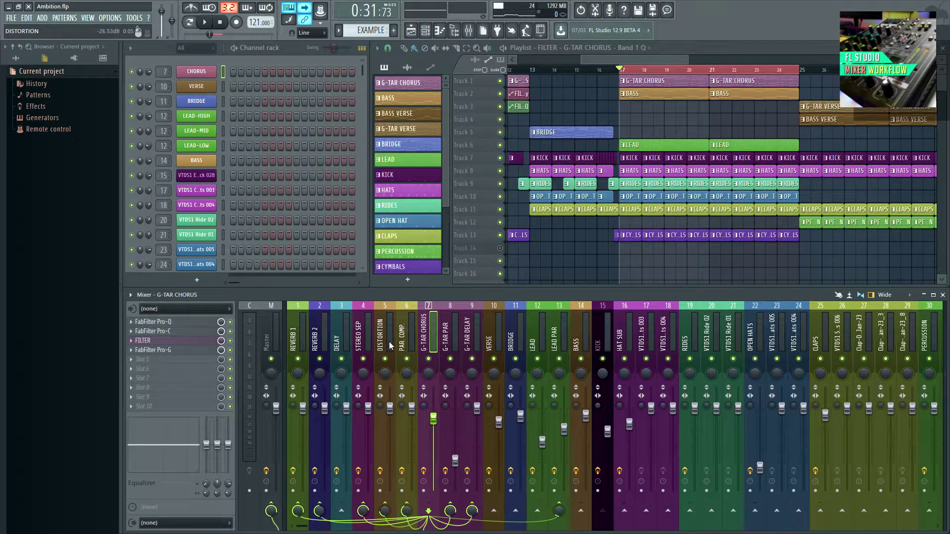
- View the Fruity Stereo Enhancer on the STEREO SEP mixer track and close it
click(361, 451)
click(165, 322)
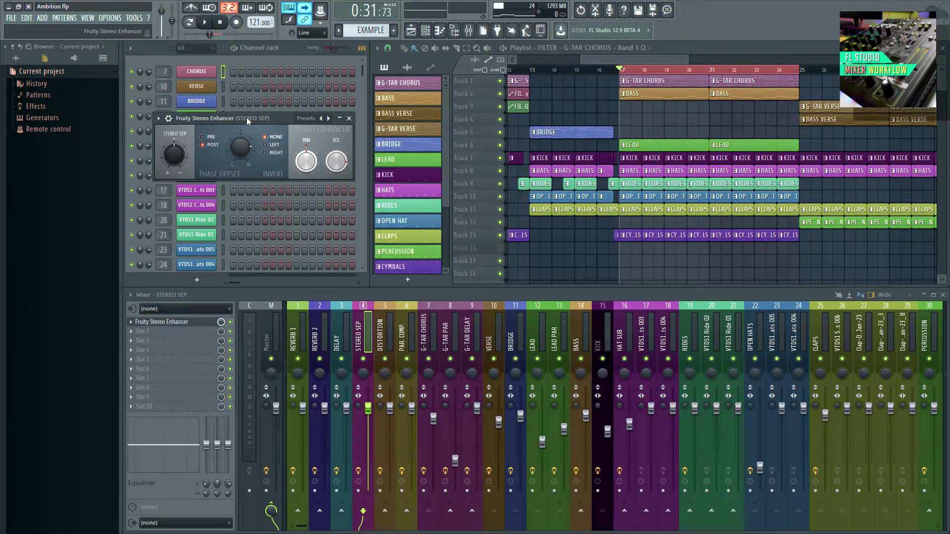
key(Escape)
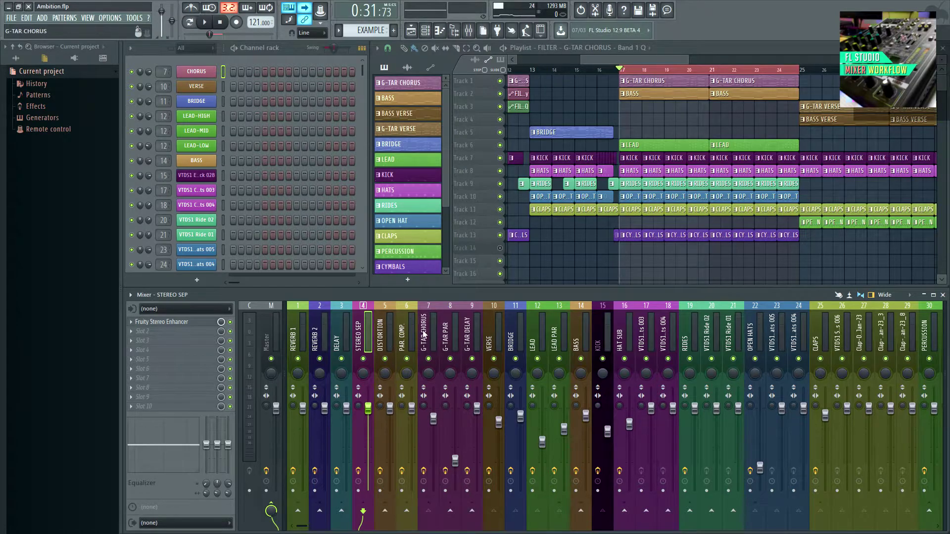
- Compare the effects and send routing of the G-TAR CHORUS, REVERB 1 and VERSE mixer tracks
click(425, 383)
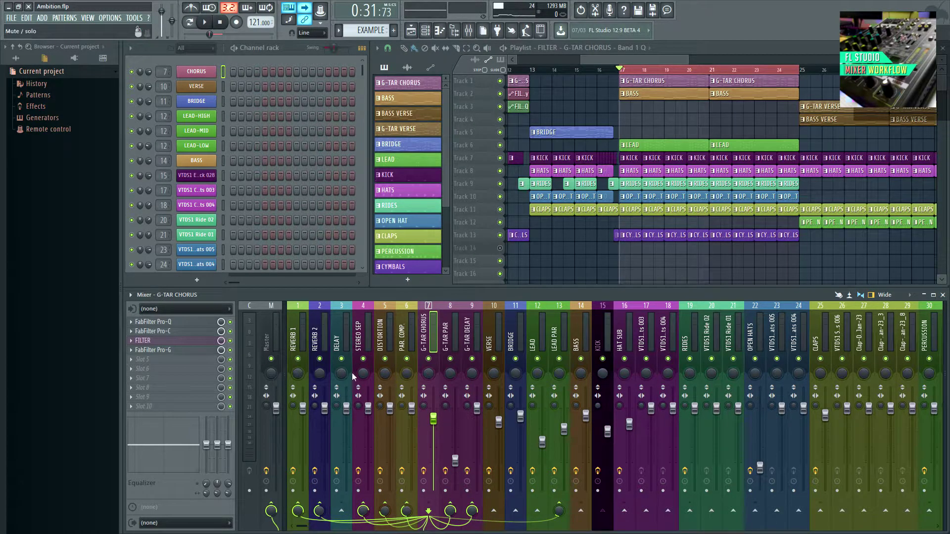
click(304, 340)
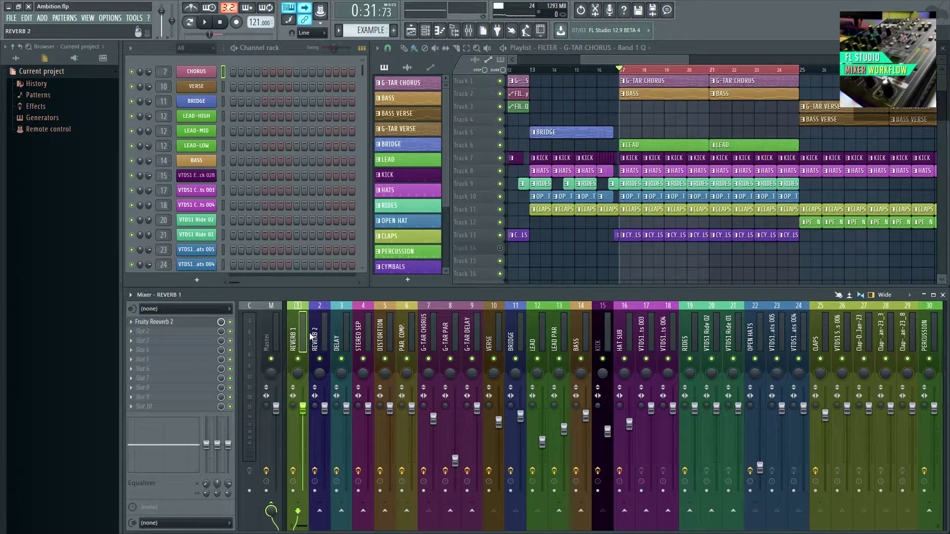
click(501, 337)
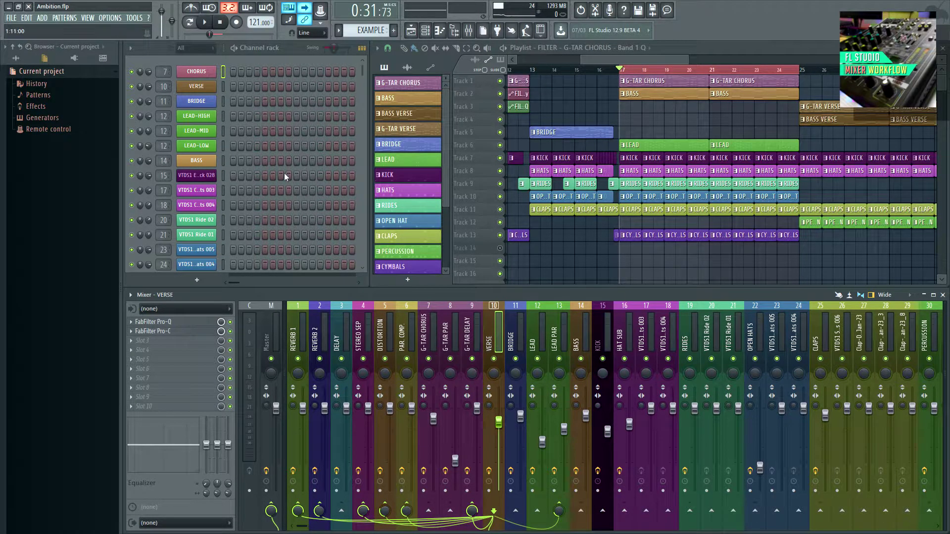
click(223, 71)
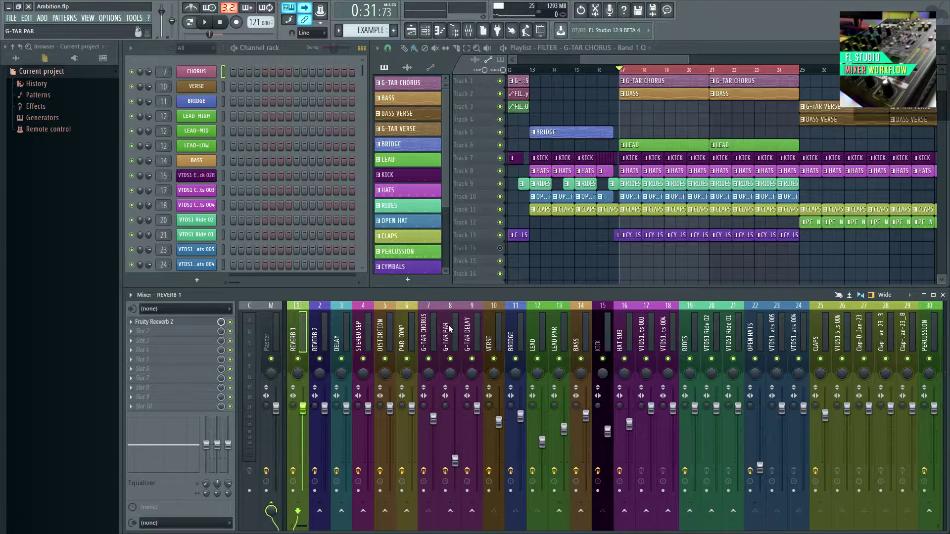
click(427, 341)
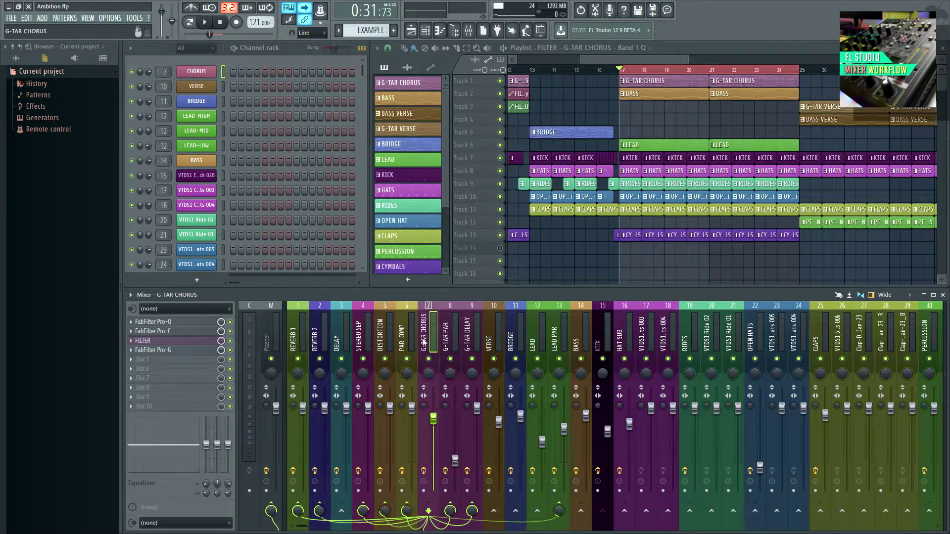
click(494, 344)
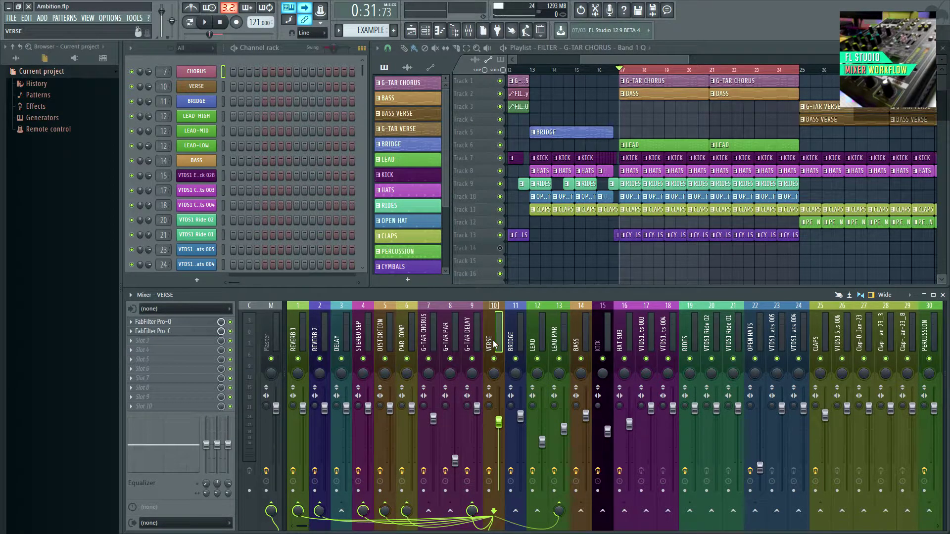
- Inspect the routing of the CLAPS mixer track and the four individual clap tracks beside it
scroll(493, 344, right, 5)
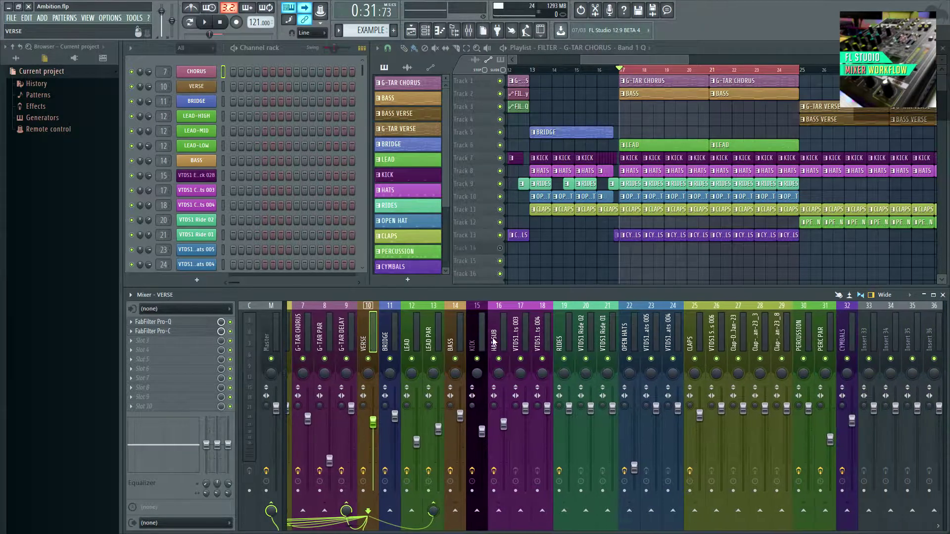
click(626, 330)
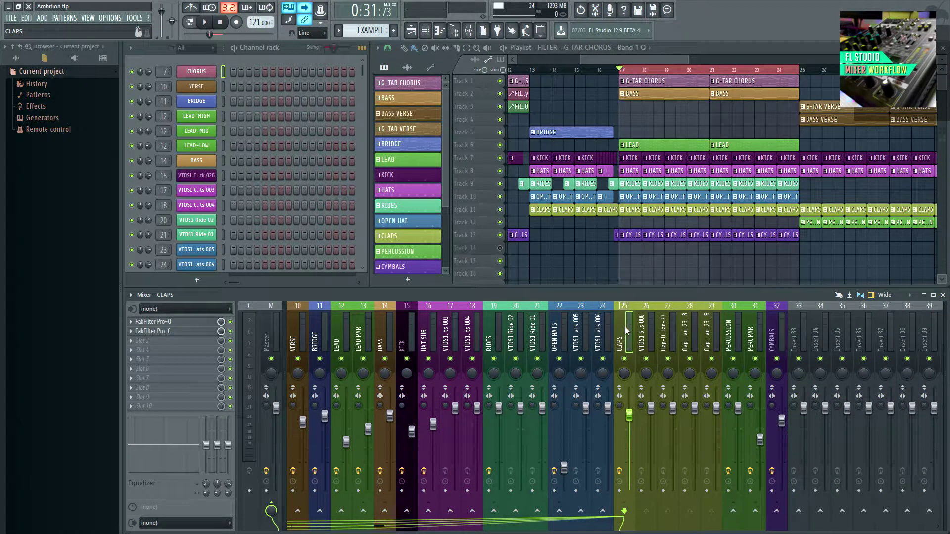
click(711, 332)
click(689, 331)
click(668, 332)
click(649, 331)
- Step through the clap channels in the channel rack, from Snares and Claps 006 to the last Clap-Design channel
scroll(232, 153, down, 3)
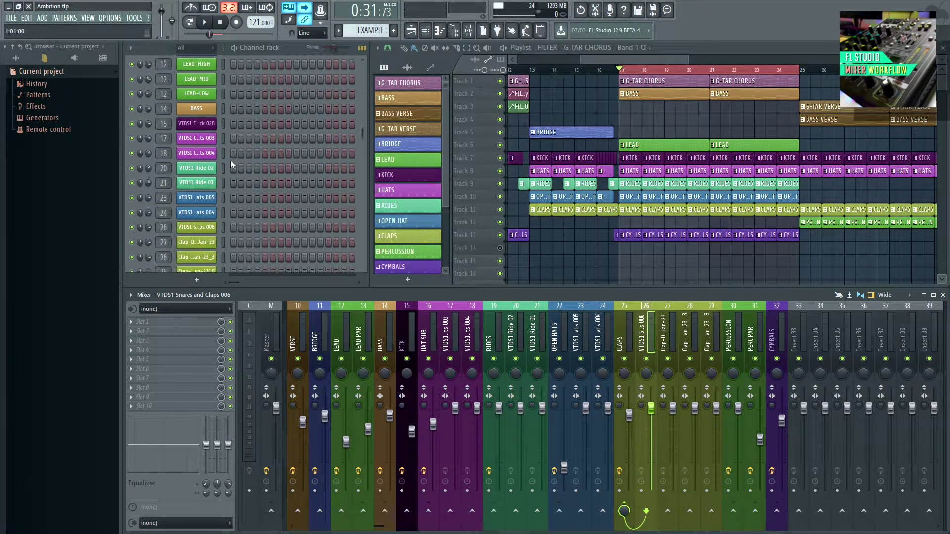
click(223, 145)
key(Down)
key(Down)
key(Down)
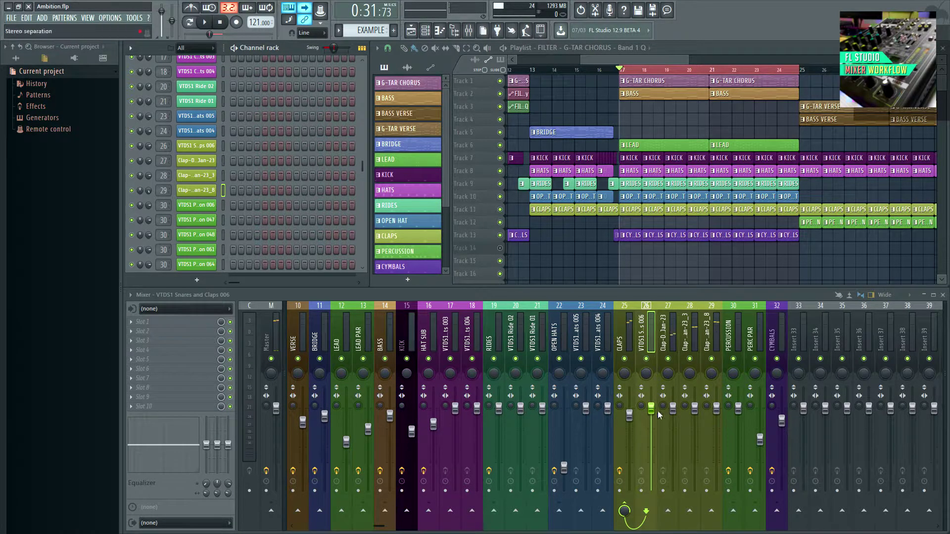
- Rename the CLAPS mixer track to CLAPS SUB
double_click(628, 330)
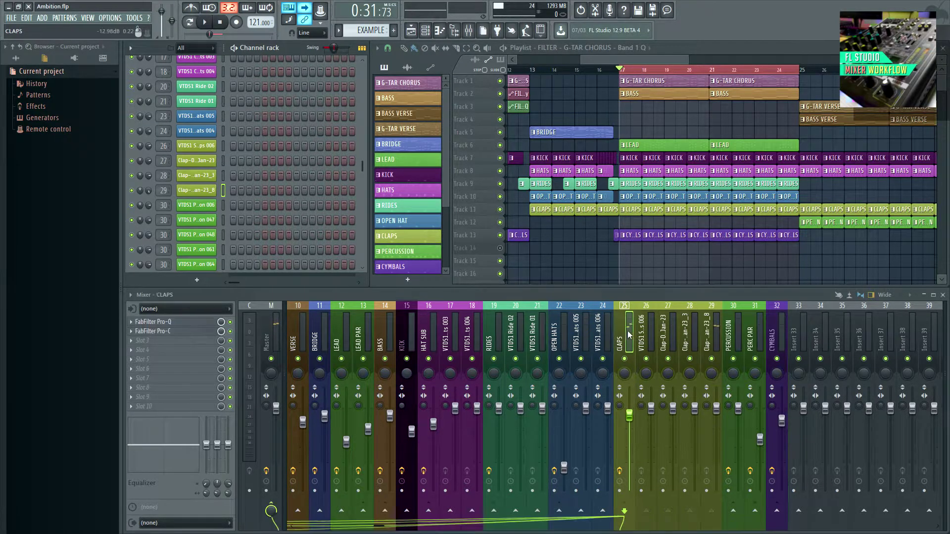
text(SUB)
key(Return)
- Check the last clap track's routing into CLAPS SUB and the CLAPS SUB sends to the effect tracks
click(716, 332)
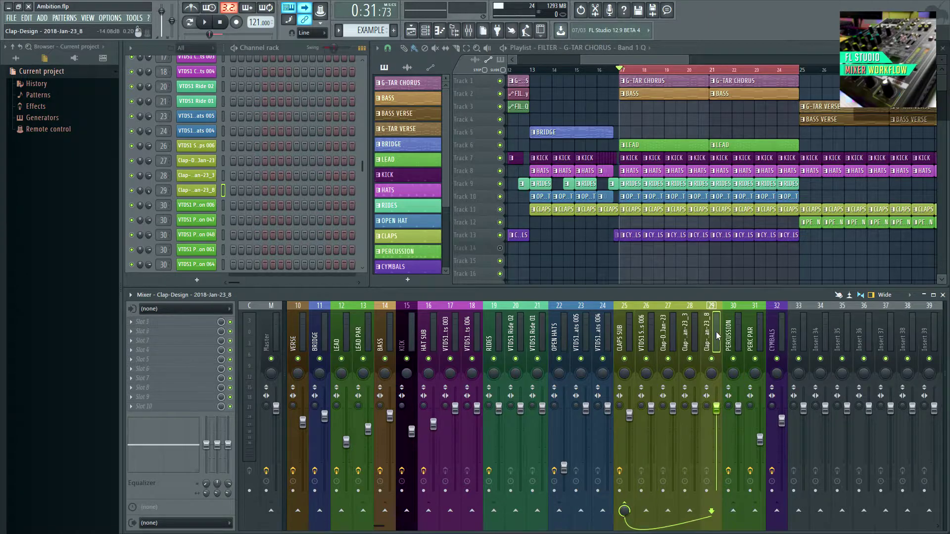
click(627, 329)
scroll(836, 326, left, 5)
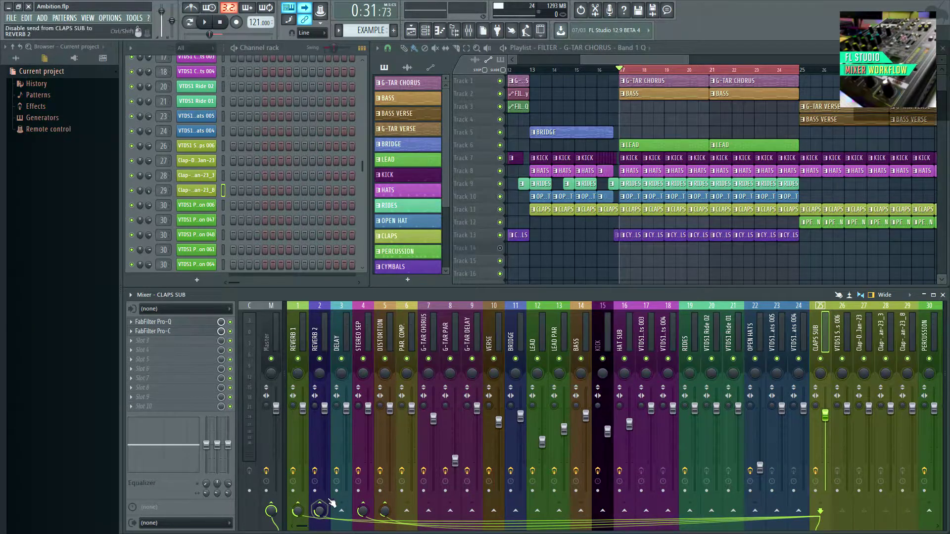
scroll(823, 307, right, 3)
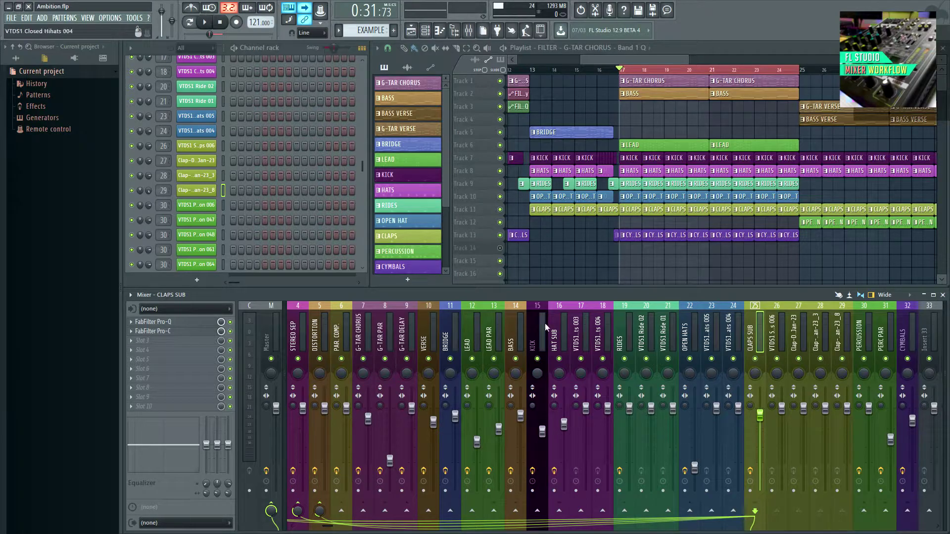
- Inspect the FabFilter Pro-Q equalizer curve on the CLAPS SUB mixer track
click(204, 324)
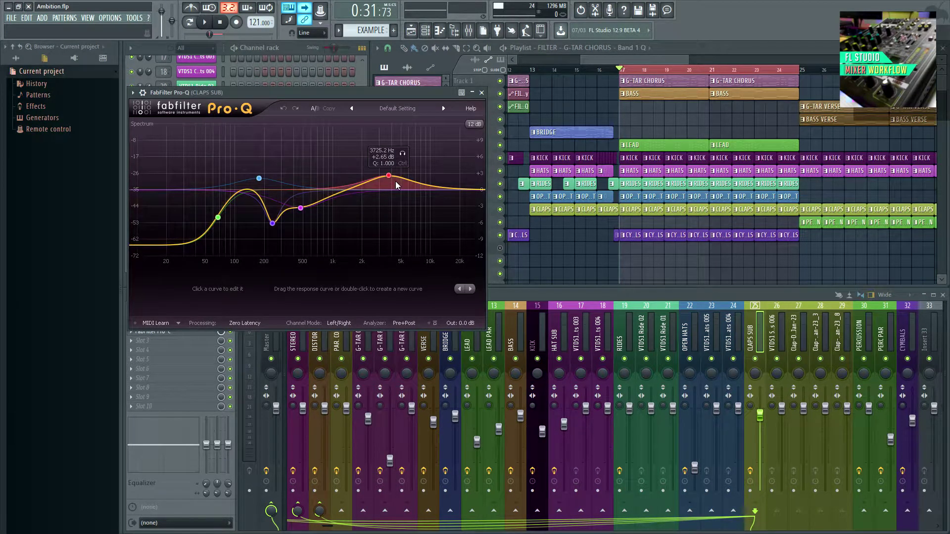
key(Escape)
scroll(714, 336, right, 3)
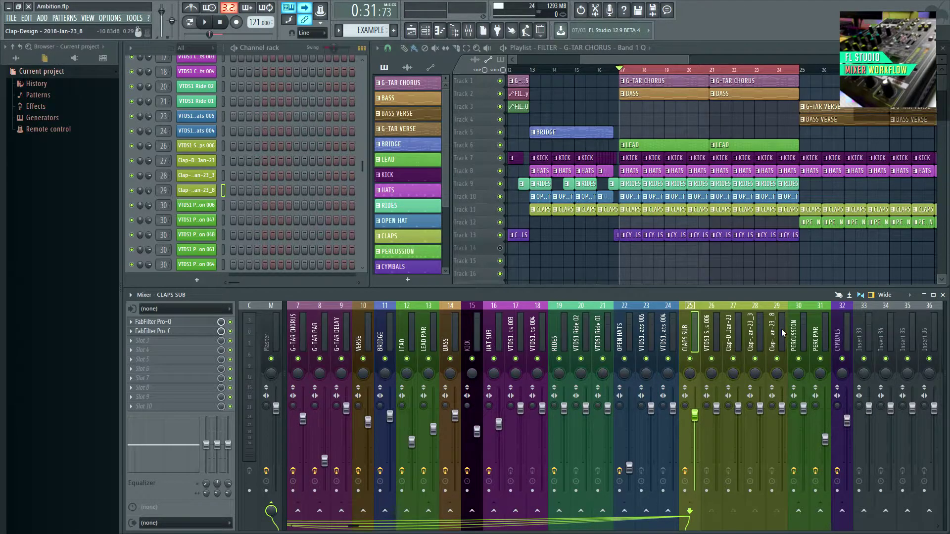
- Check the Snares and Claps 006 track's routing into CLAPS SUB and the CLAPS SUB sends to the effect tracks
click(715, 337)
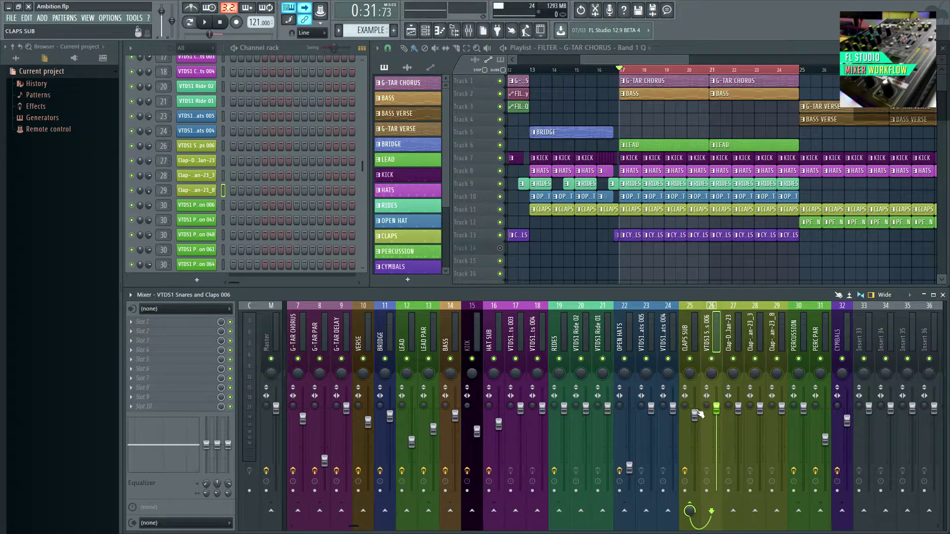
click(688, 339)
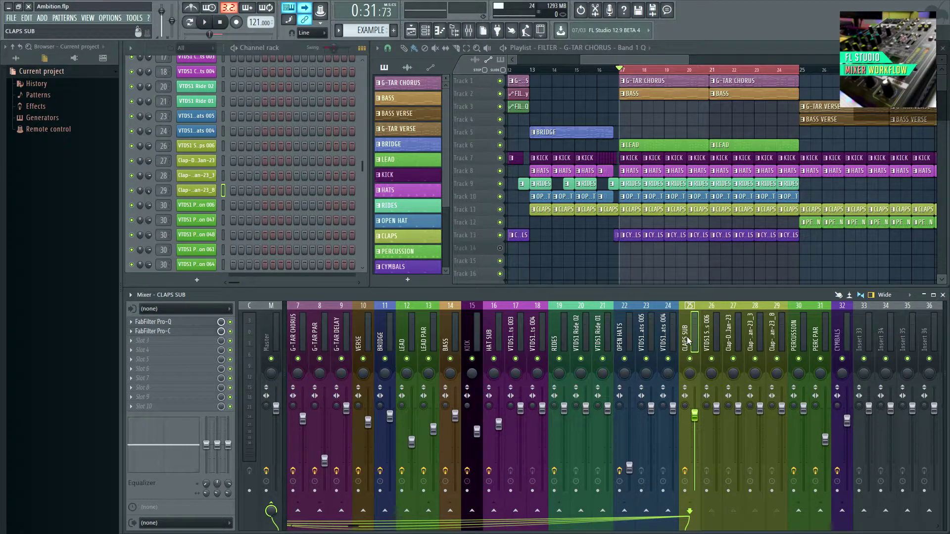
scroll(688, 340, up, 3)
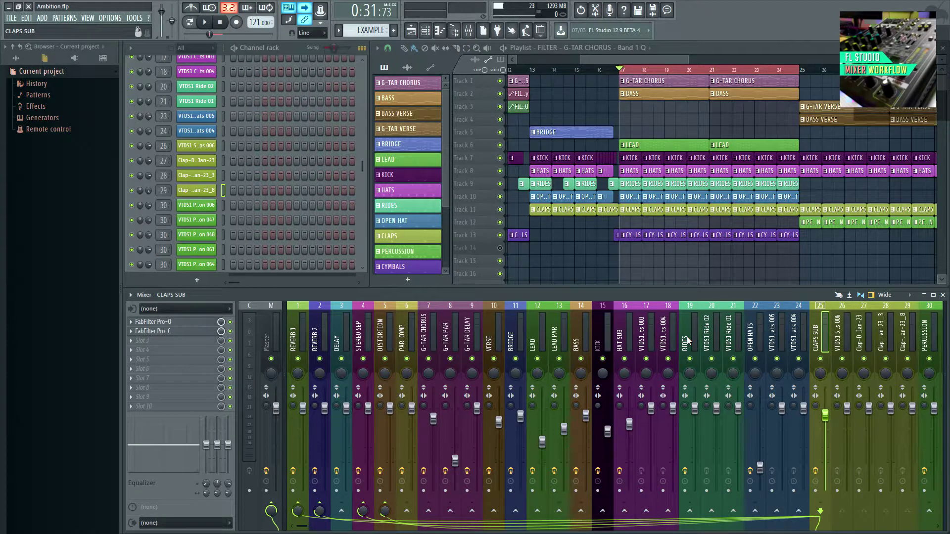
- Inspect the KICK mixer track's FabFilter Pro-Q curve and FabFilter Pro-C compressor settings
click(601, 336)
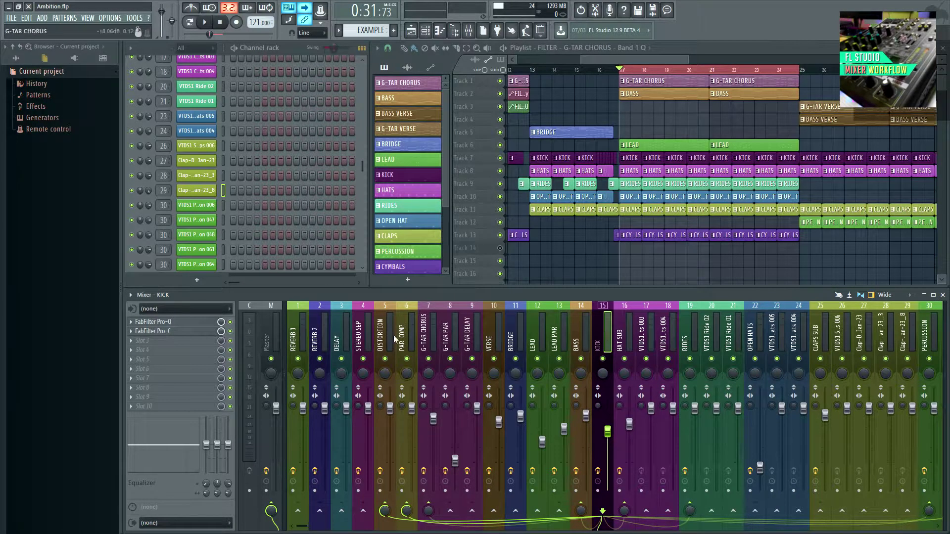
click(175, 322)
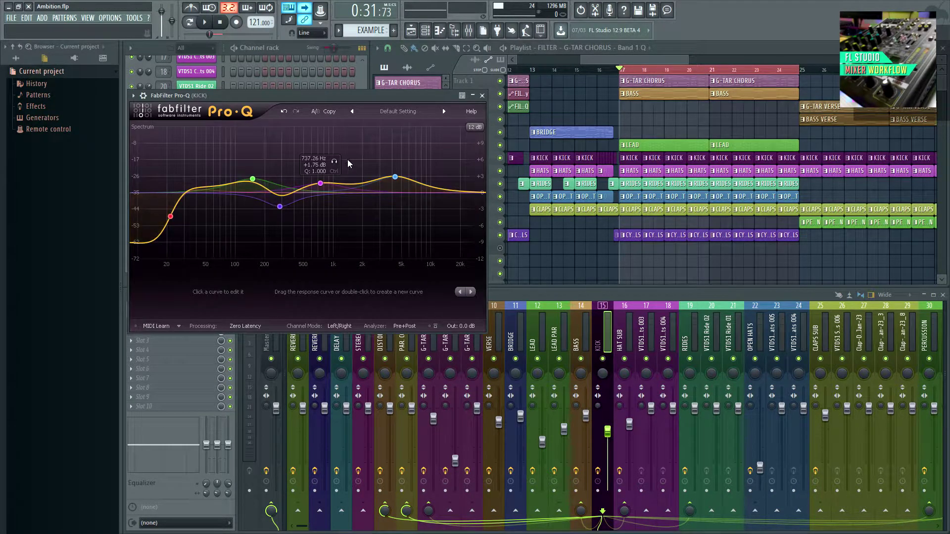
key(Escape)
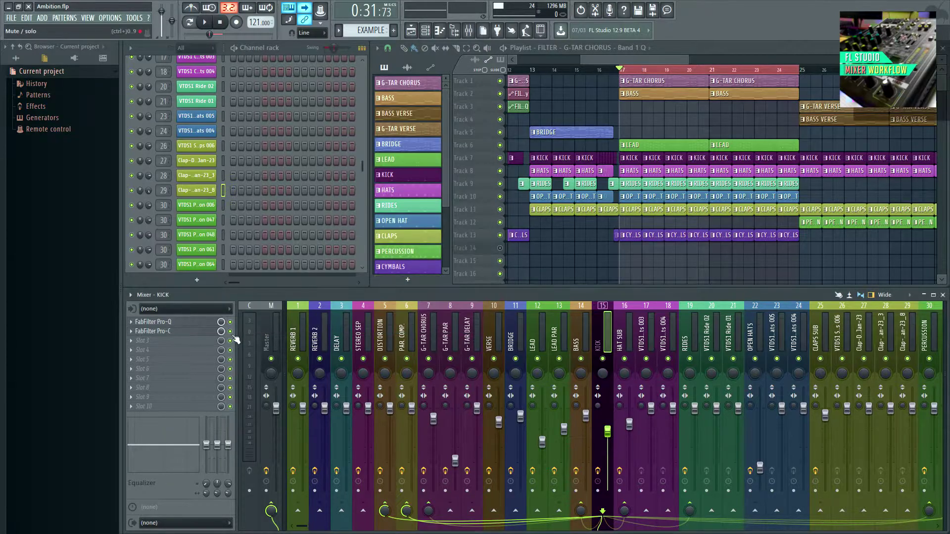
click(200, 332)
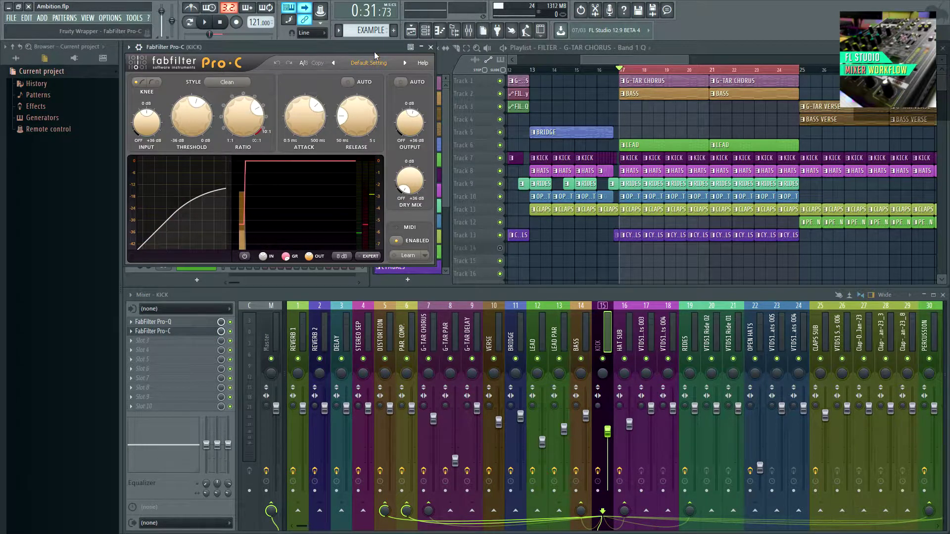
key(Escape)
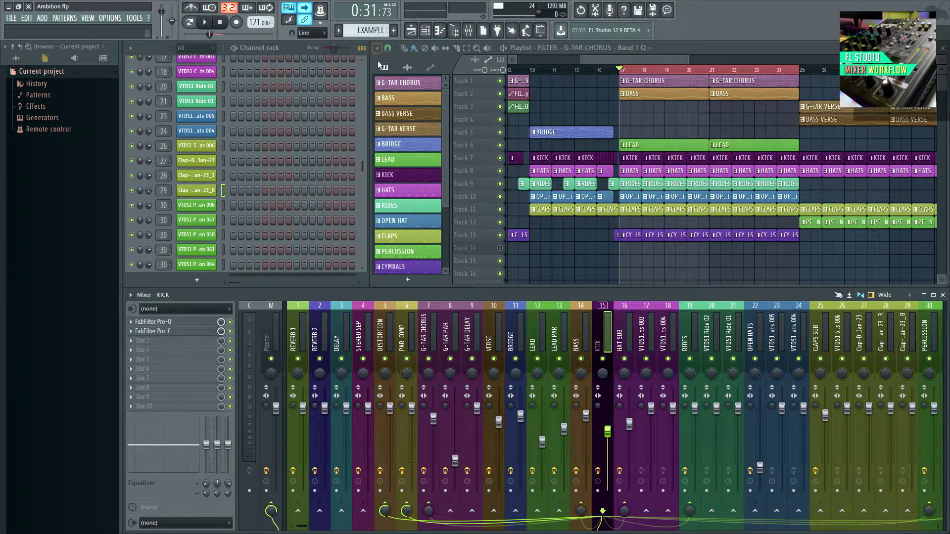
click(195, 331)
- Sidechain the KICK mixer track to the BASS track with its send level at zero
scroll(592, 345, down, 3)
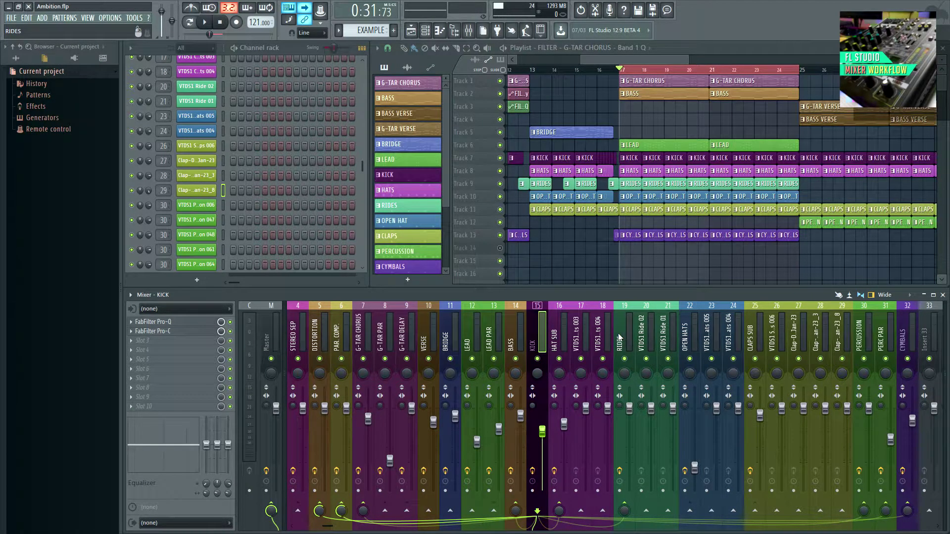
click(516, 513)
drag(516, 513, 516, 478)
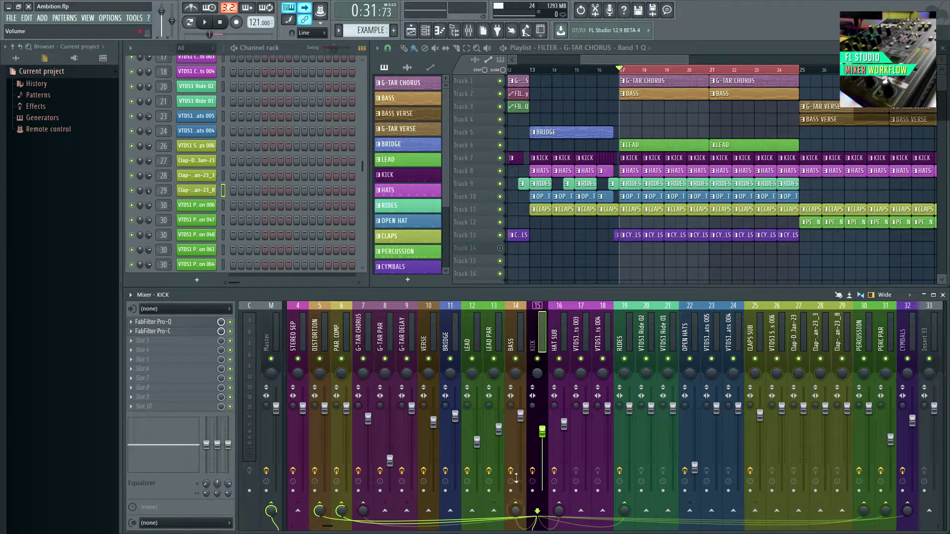
right_click(516, 511)
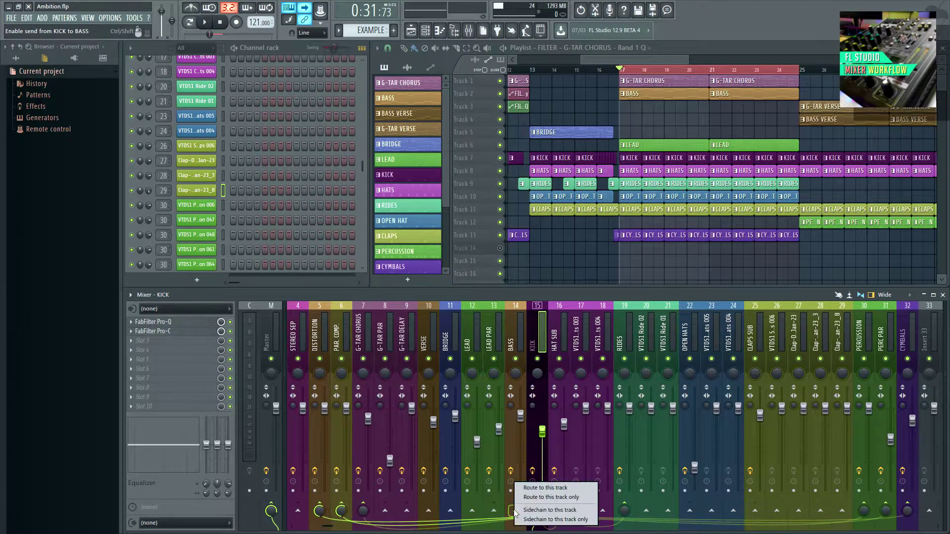
click(548, 511)
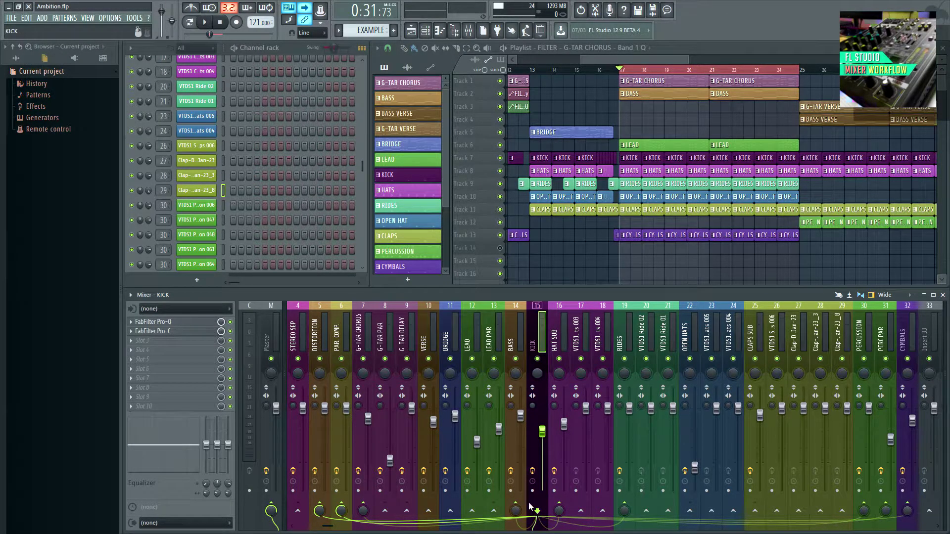
- Examine the SIDECHAIN Pro-C compressor on the BASS track, including its external side chain input switch
click(521, 332)
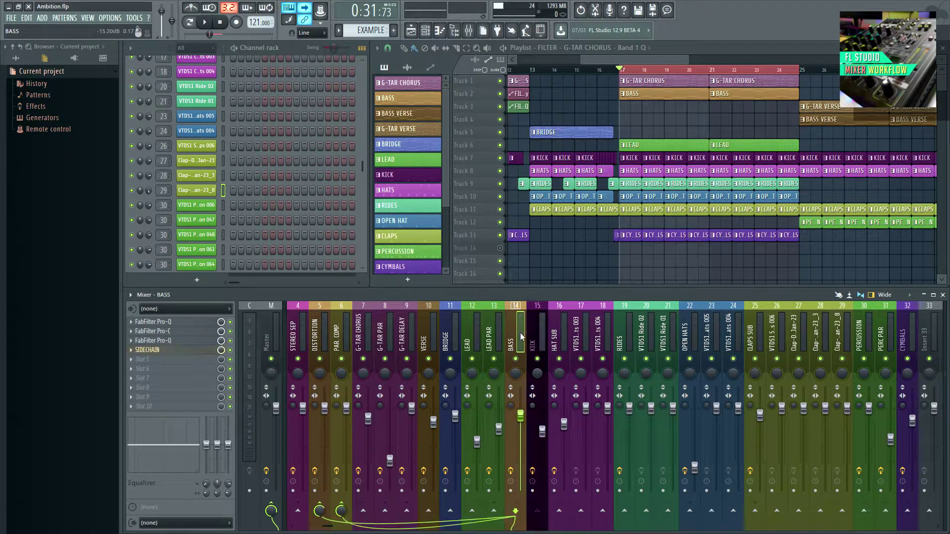
click(196, 351)
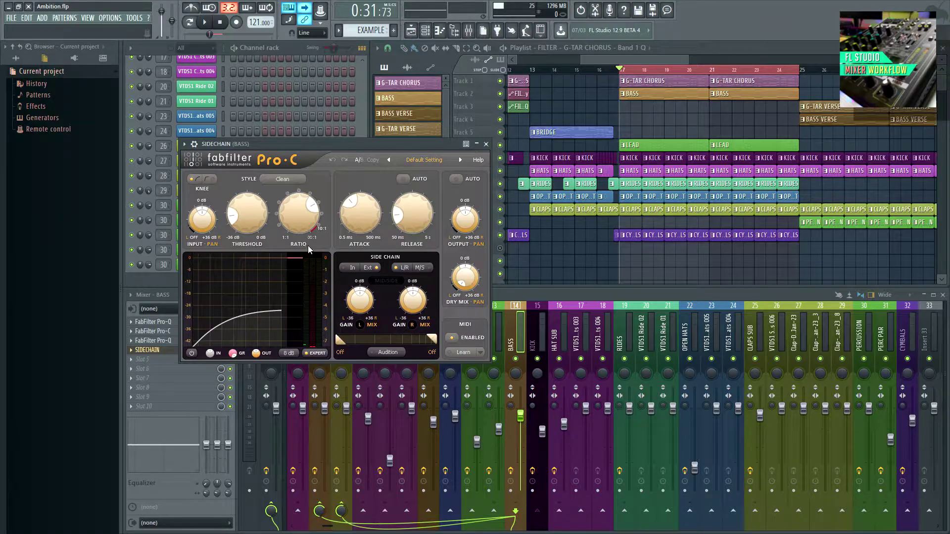
drag(232, 140, 239, 101)
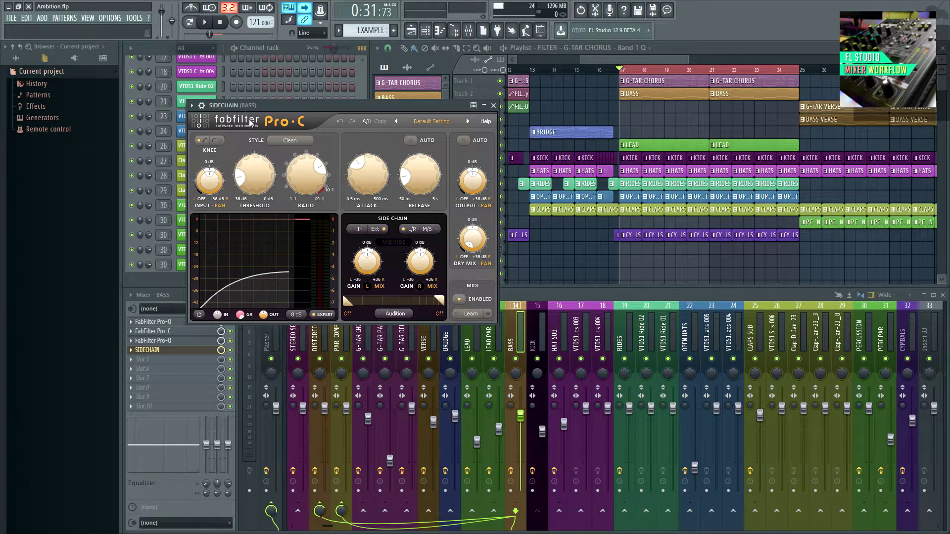
click(380, 228)
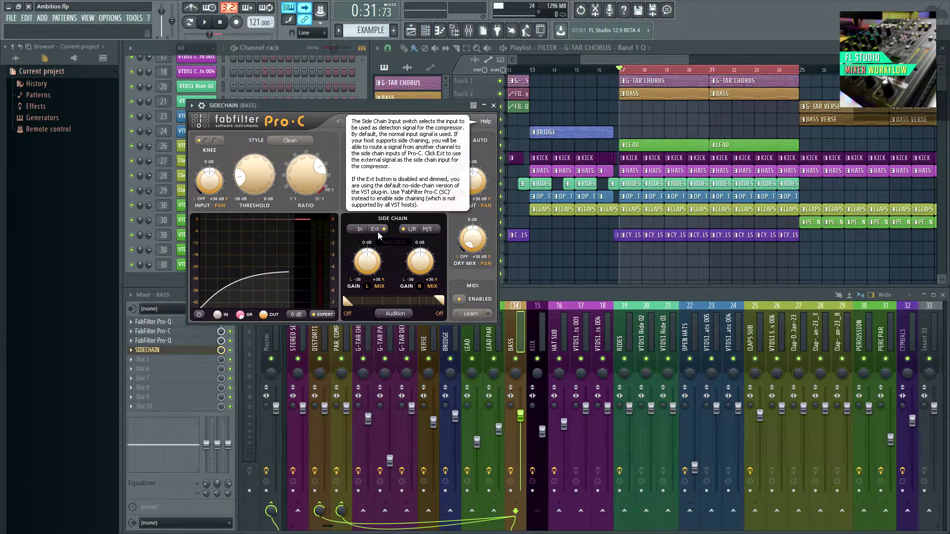
- Assign KICK to the Stereo Side Chain input in the BASS compressor's processing settings and return to the plugin interface
click(201, 106)
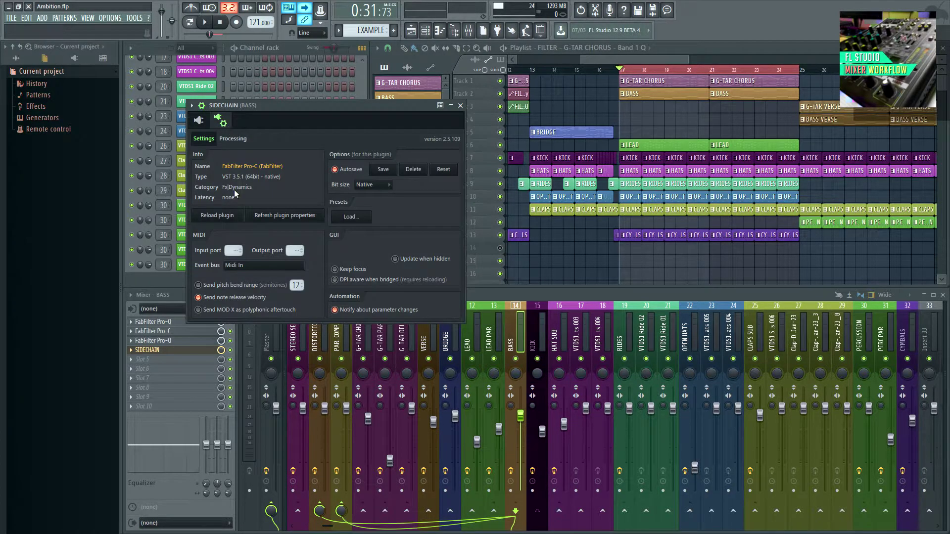
click(232, 139)
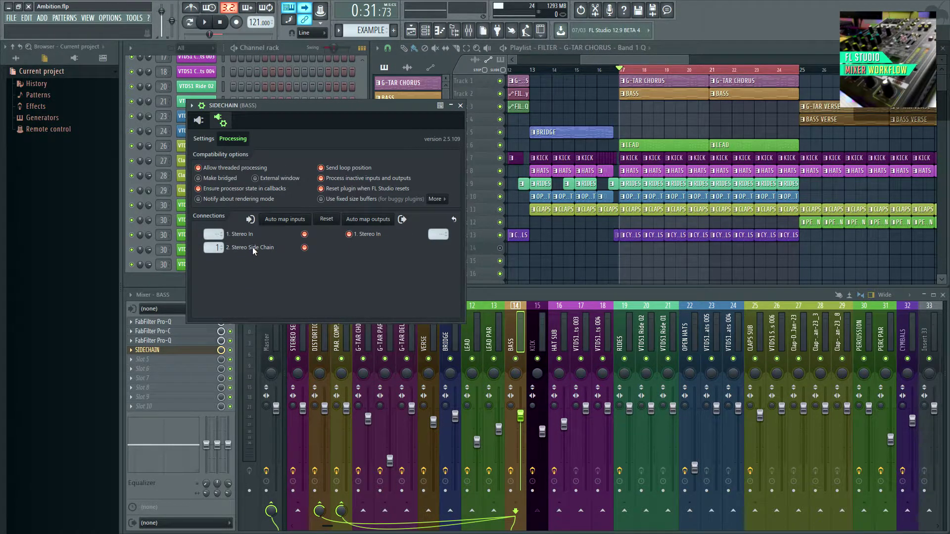
click(211, 249)
click(238, 263)
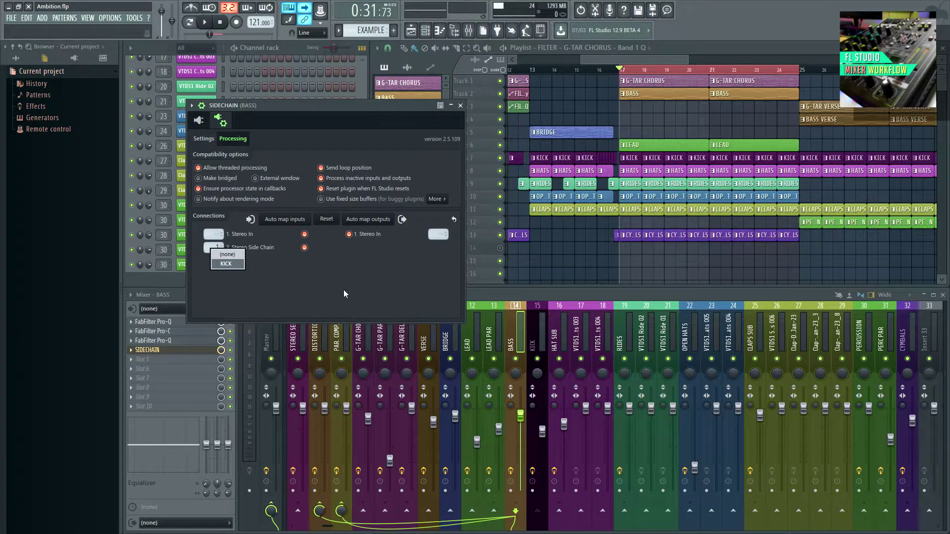
click(201, 106)
drag(233, 106, 199, 45)
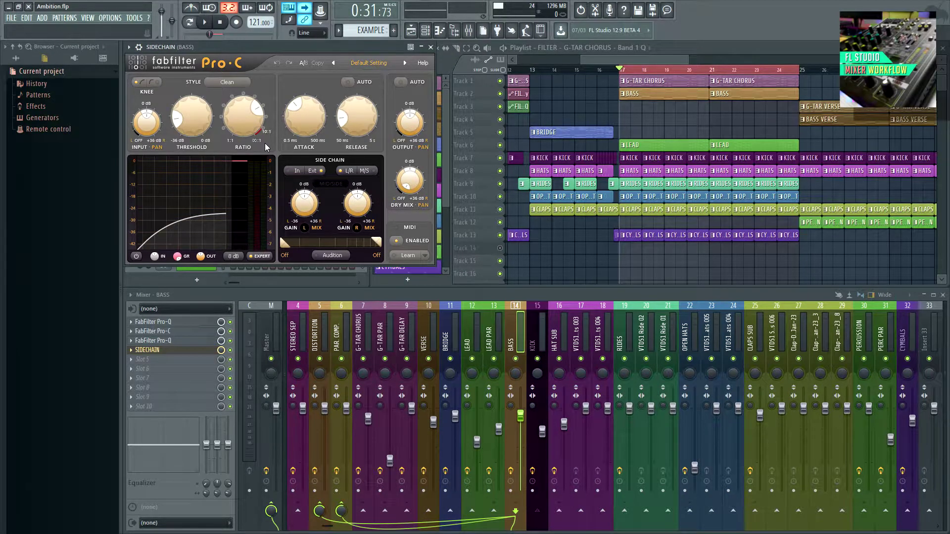
- Solo the HATS track in the playlist and play a short stretch of it
click(533, 341)
click(555, 344)
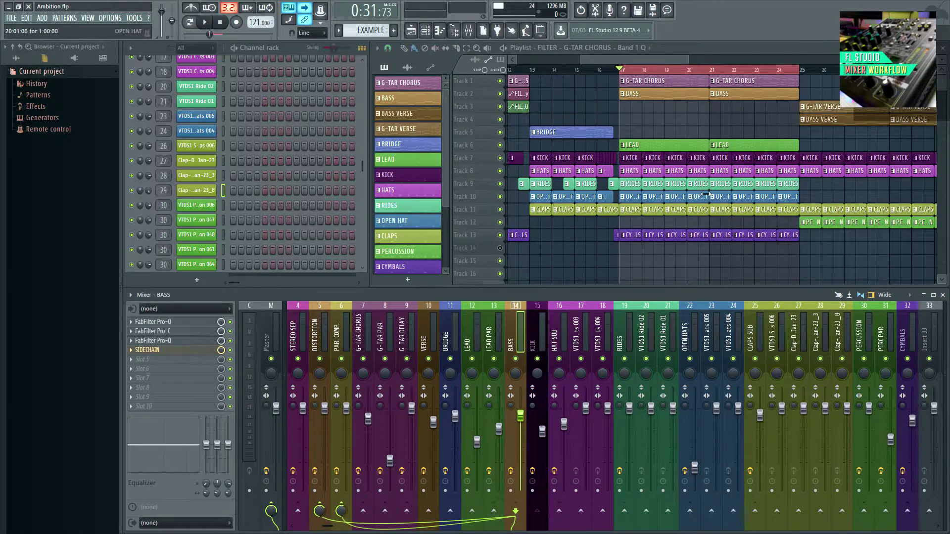
ctrl+click(500, 170)
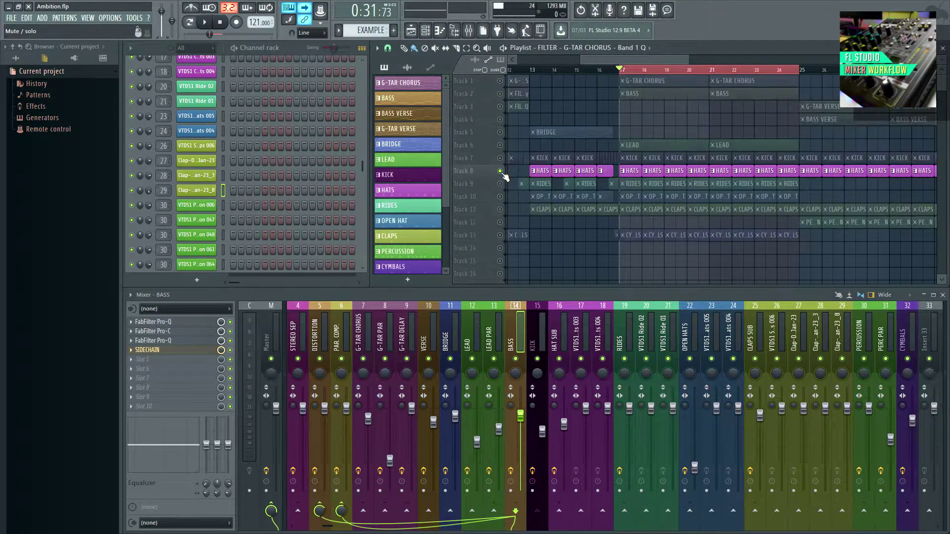
key(space)
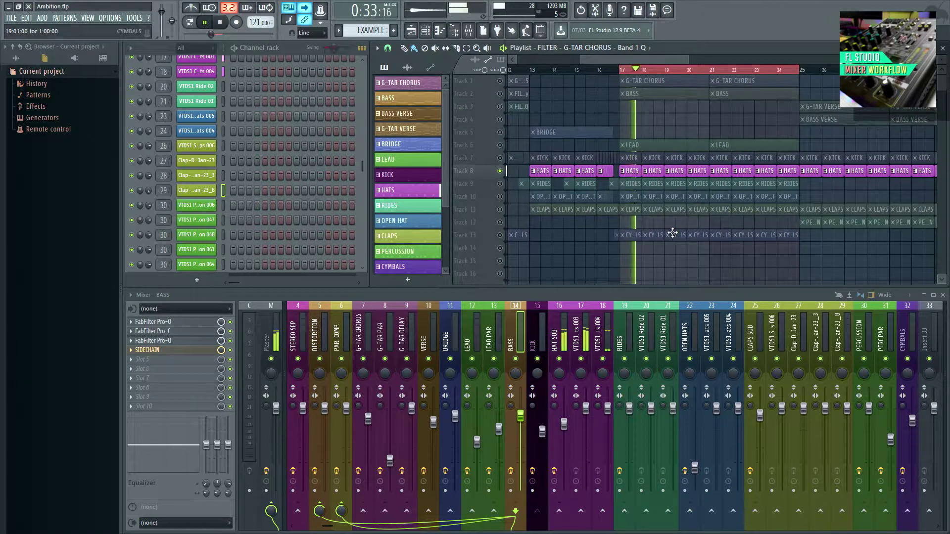
key(space)
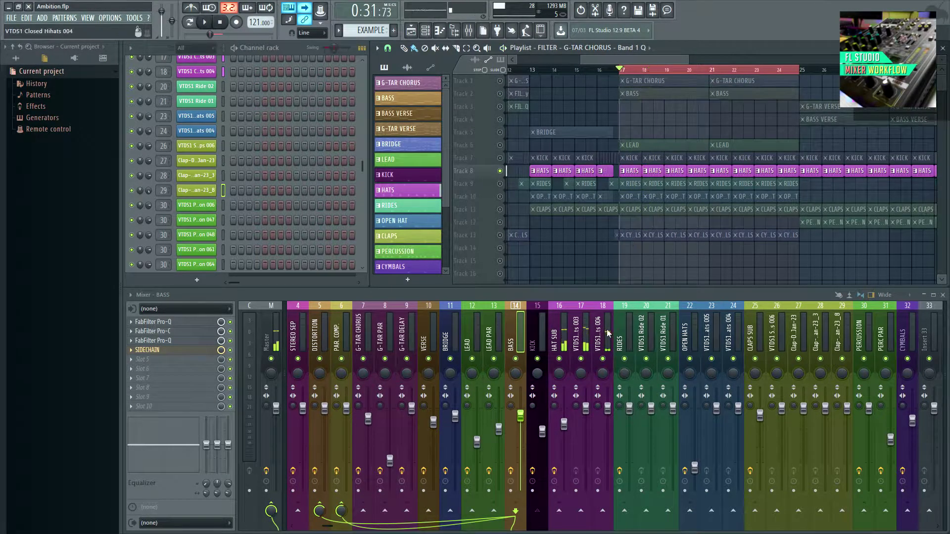
- Review the HAT SUB track's effect chain, including the Fruity PanOMatic settings
click(559, 337)
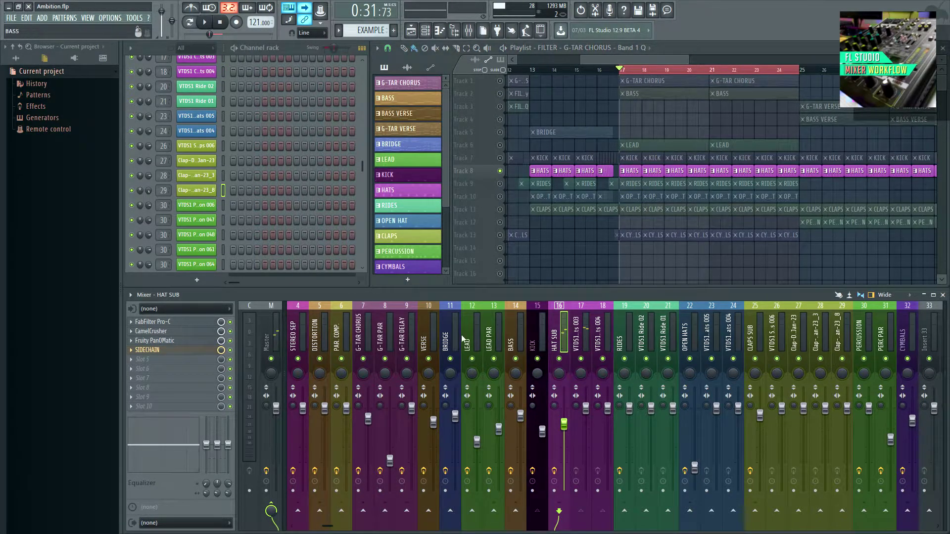
click(164, 342)
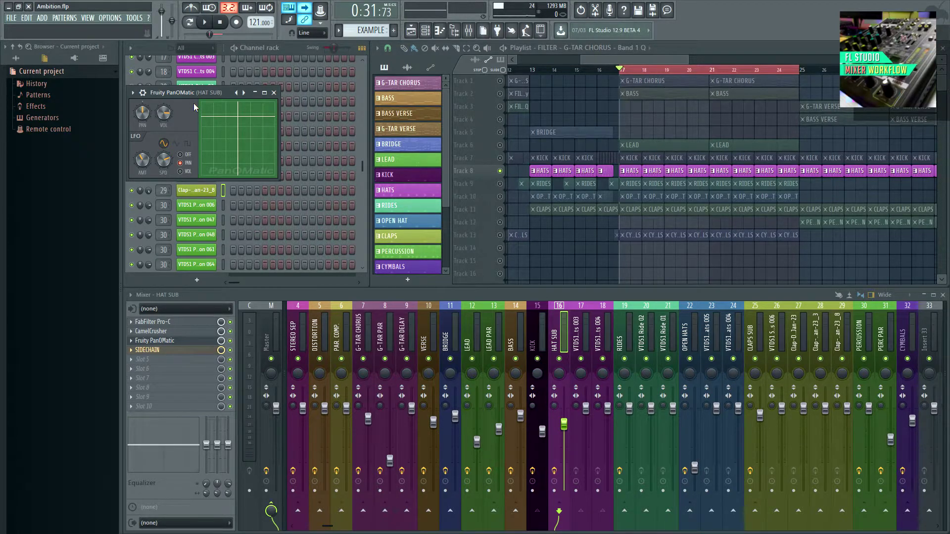
click(274, 93)
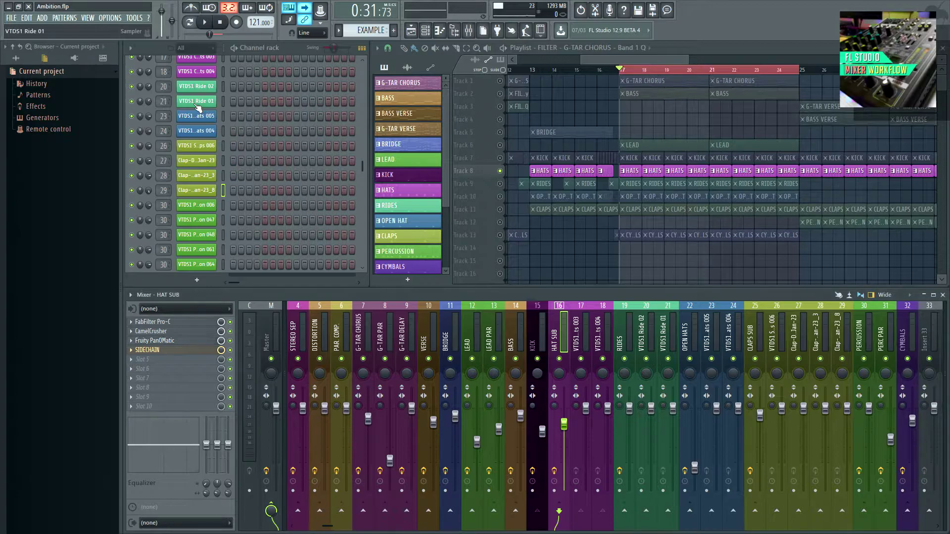
- Check the KICK track's sidechain send to HAT SUB and unmute the KICK track in the playlist
click(542, 340)
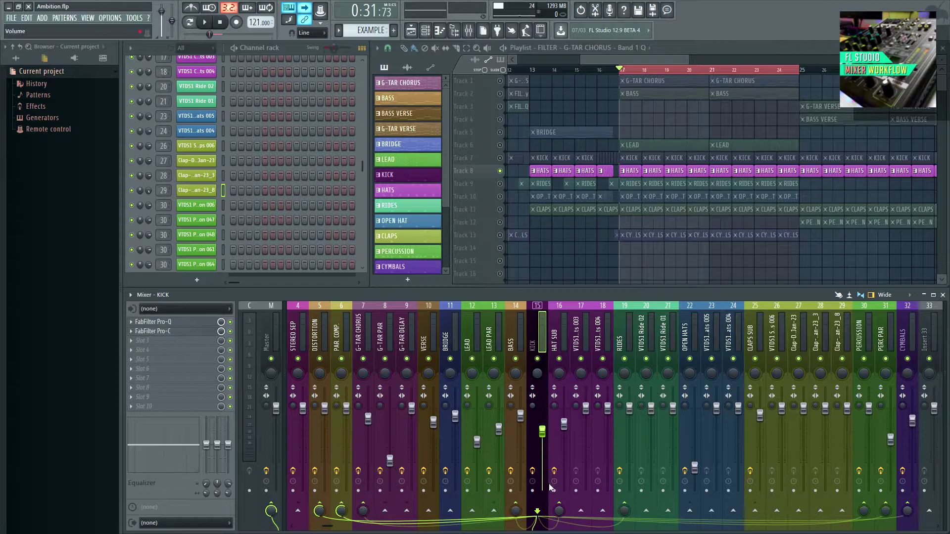
drag(559, 510, 559, 511)
click(500, 158)
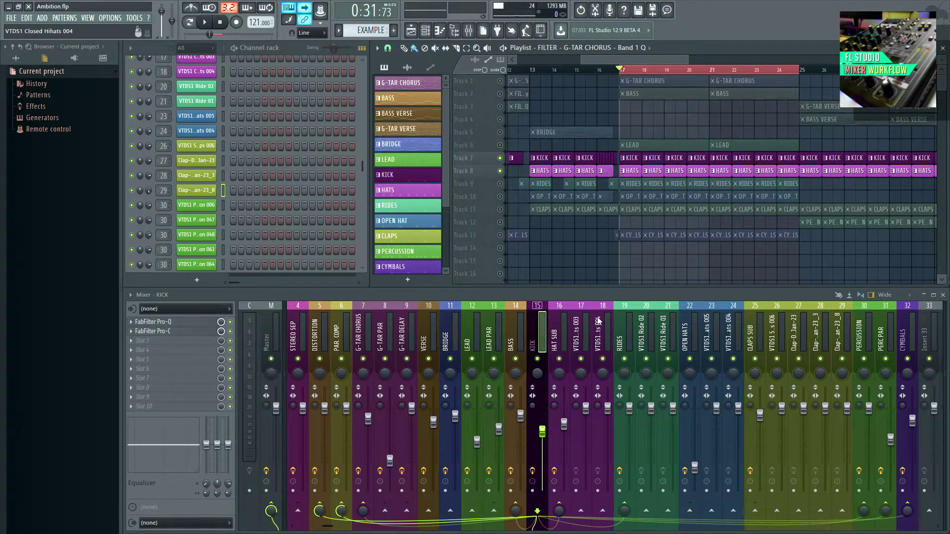
- Play the kick and hats with HAT SUB's SIDECHAIN compressor open, bypassing and re-enabling it to compare the sound
click(563, 331)
click(188, 350)
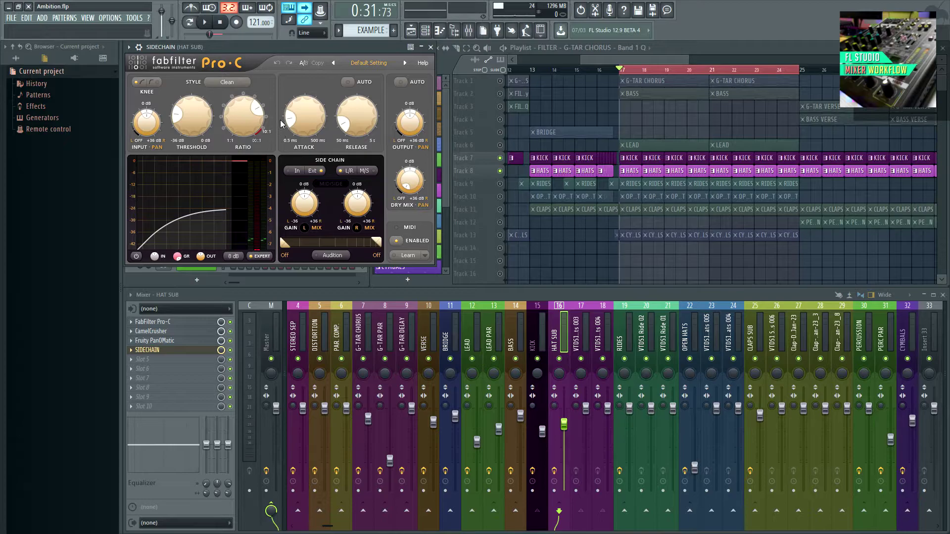
key(space)
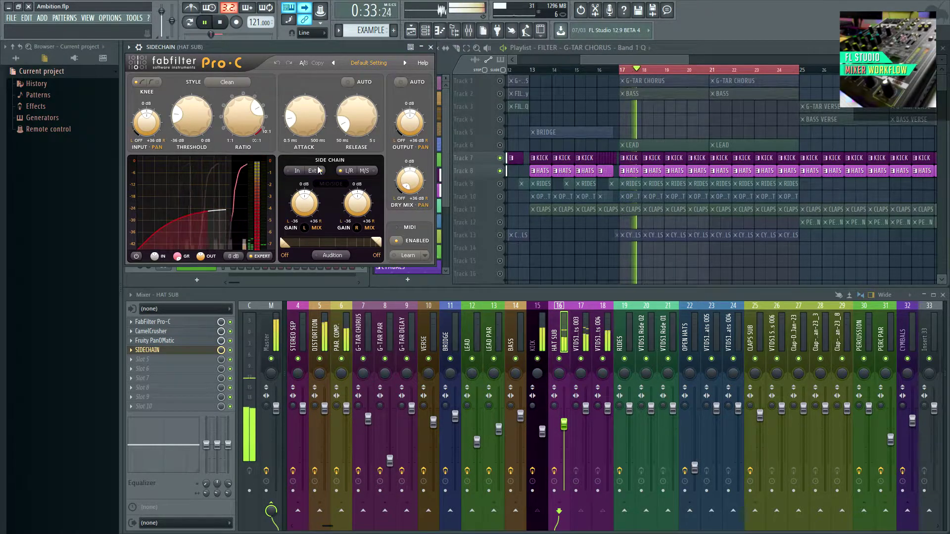
click(232, 350)
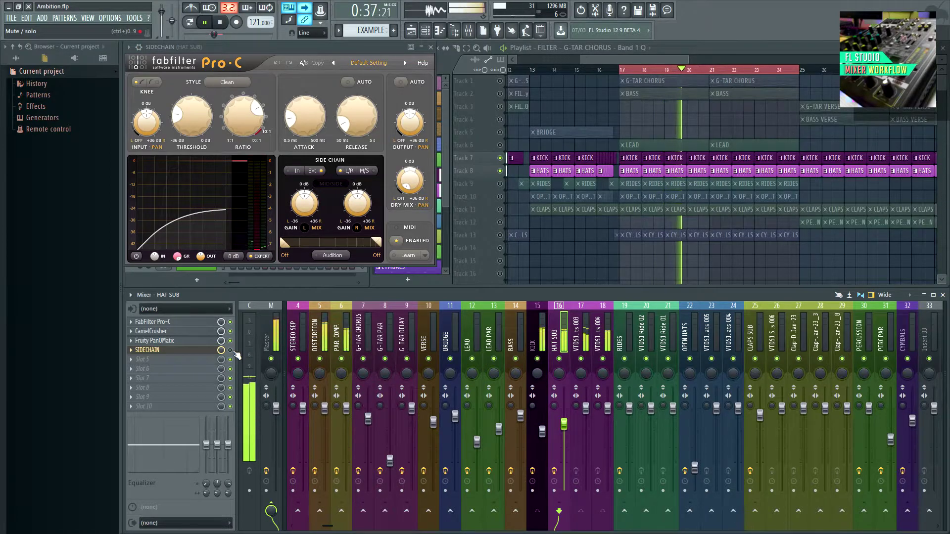
click(232, 351)
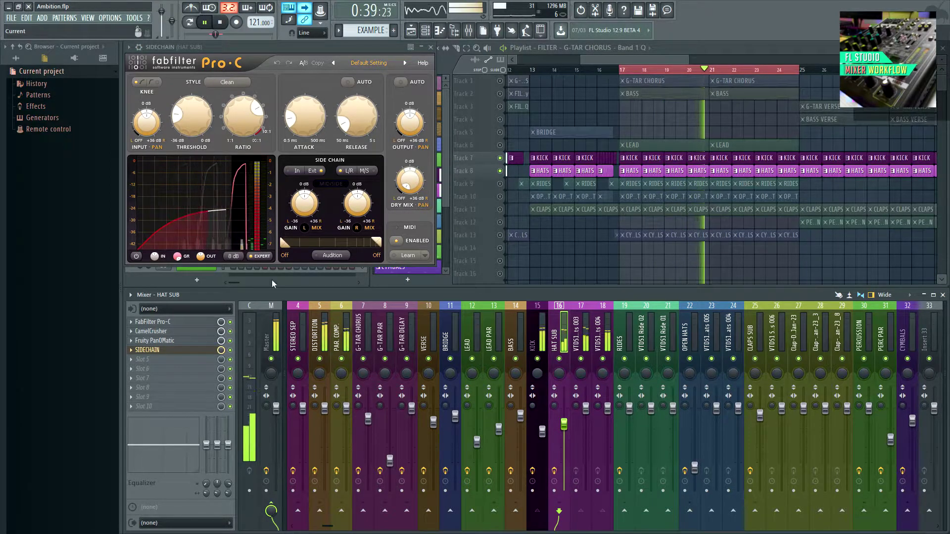
- Unmute the RIDES track in the playlist and check the KICK mixer track's sidechain sends
key(space)
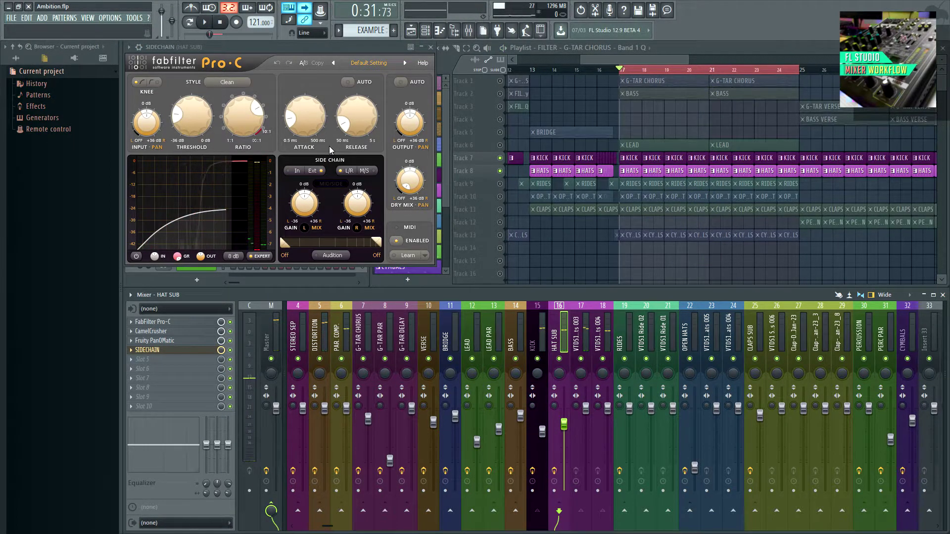
key(Escape)
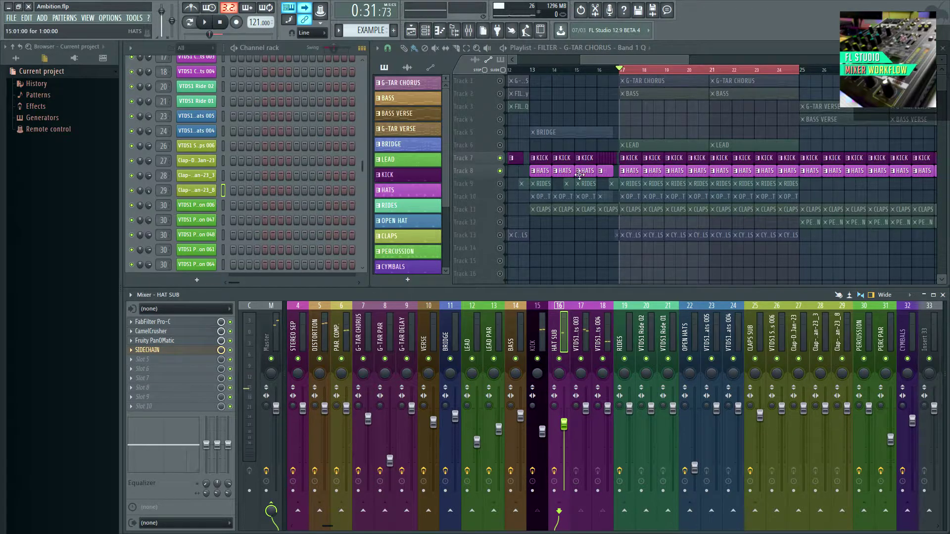
click(500, 184)
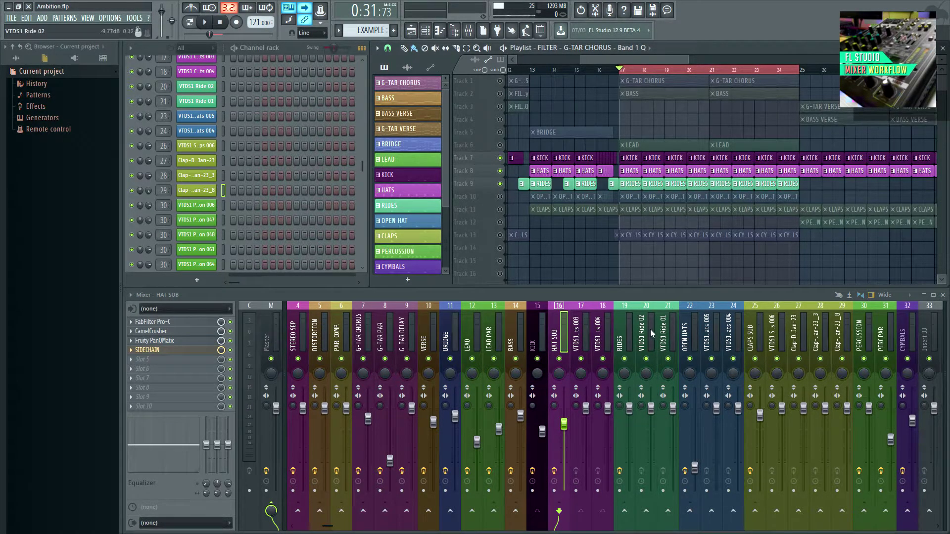
click(537, 342)
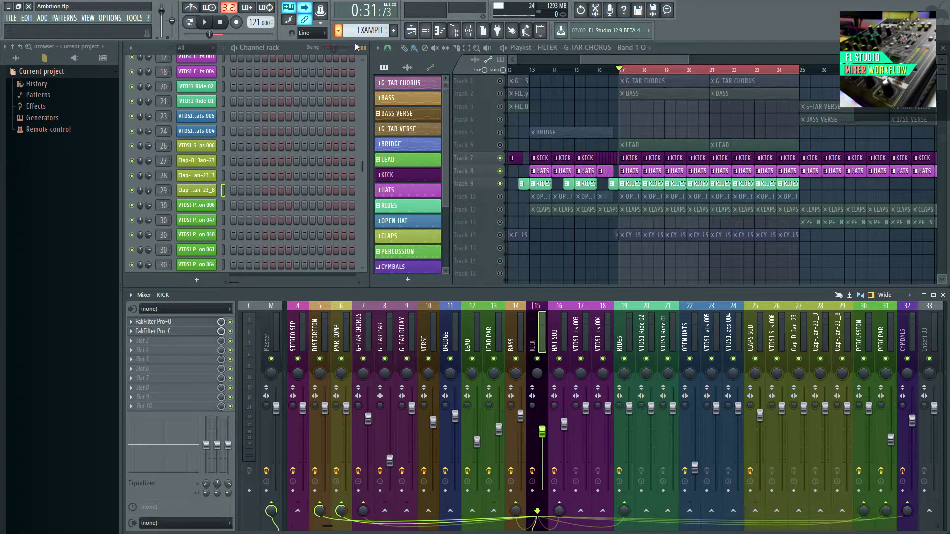
- Mute the HATS and KICK tracks in the playlist and play a short stretch of the rides alone
click(500, 171)
click(500, 158)
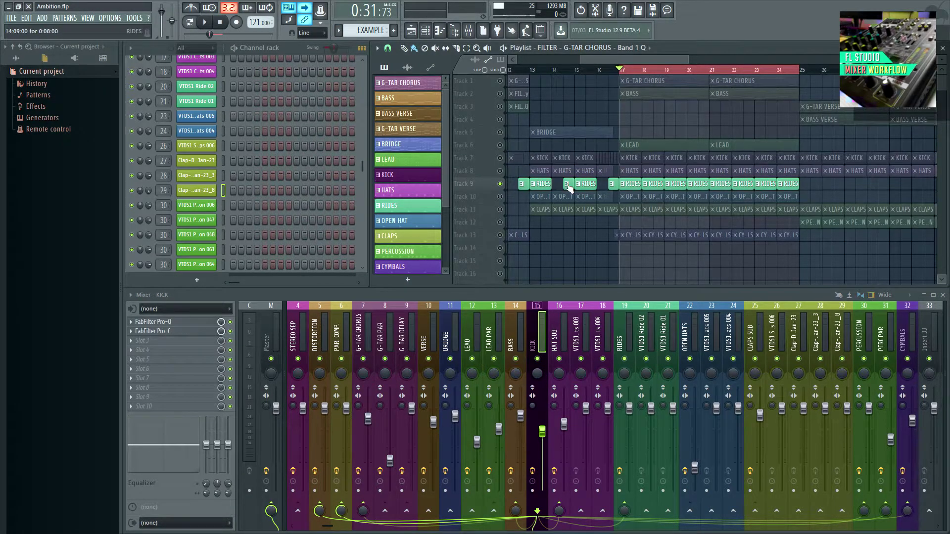
key(space)
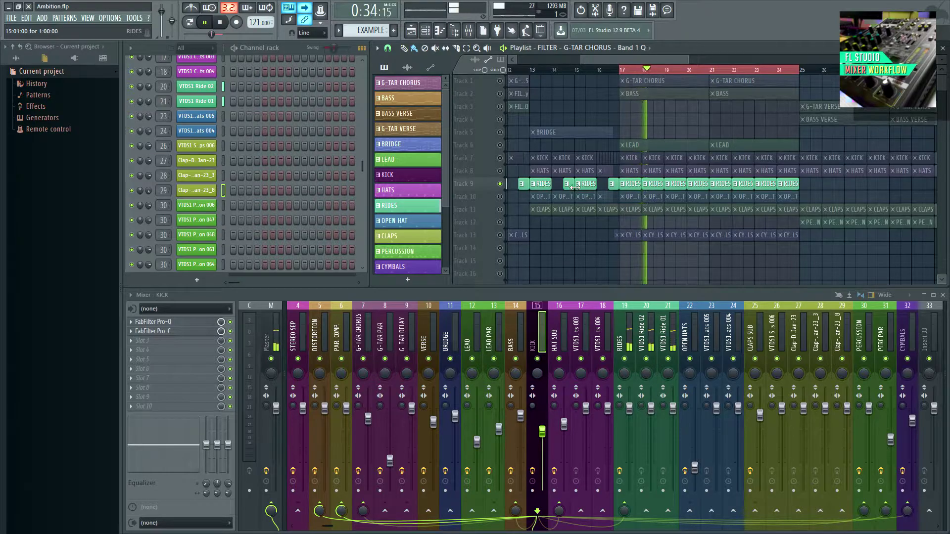
key(space)
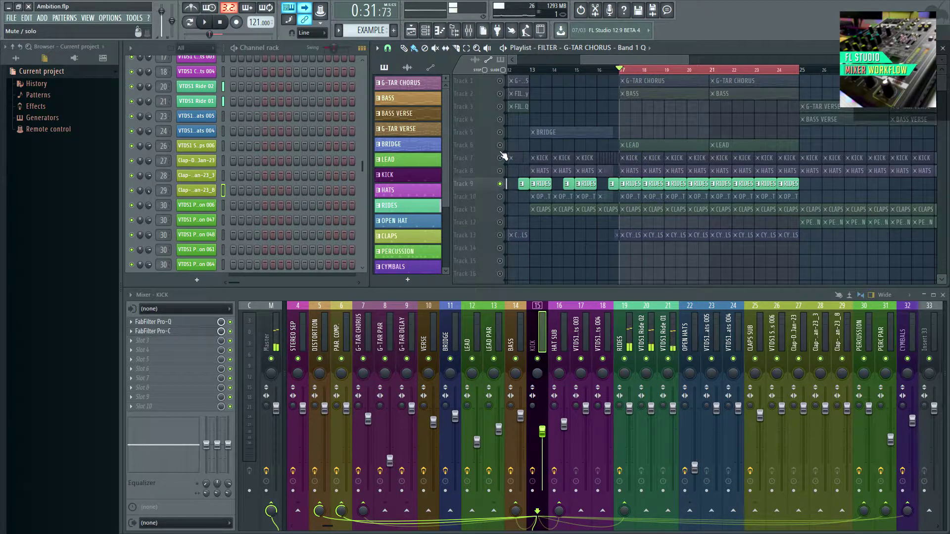
- Unmute the KICK track and play it with the rides, toggling the SIDECHAIN effect on the RIDES mixer track to compare
click(500, 158)
key(space)
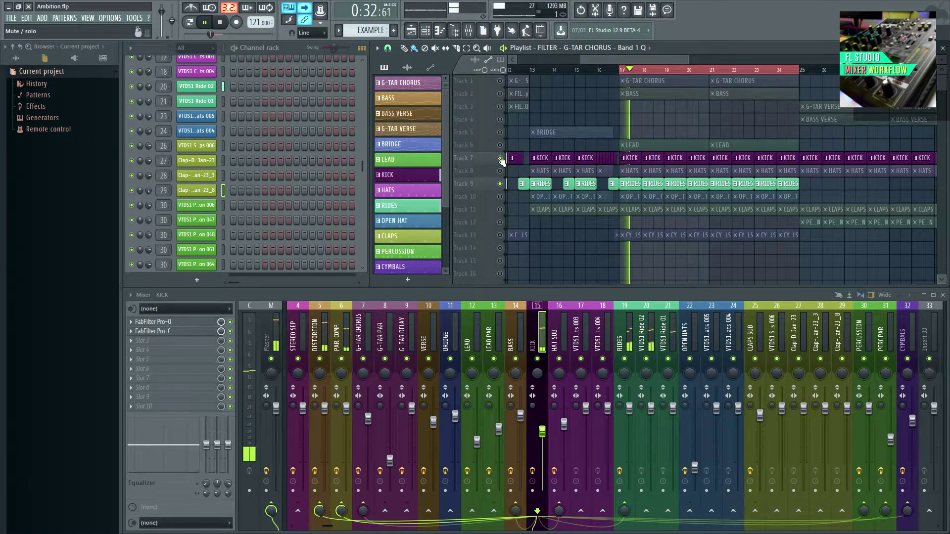
click(630, 341)
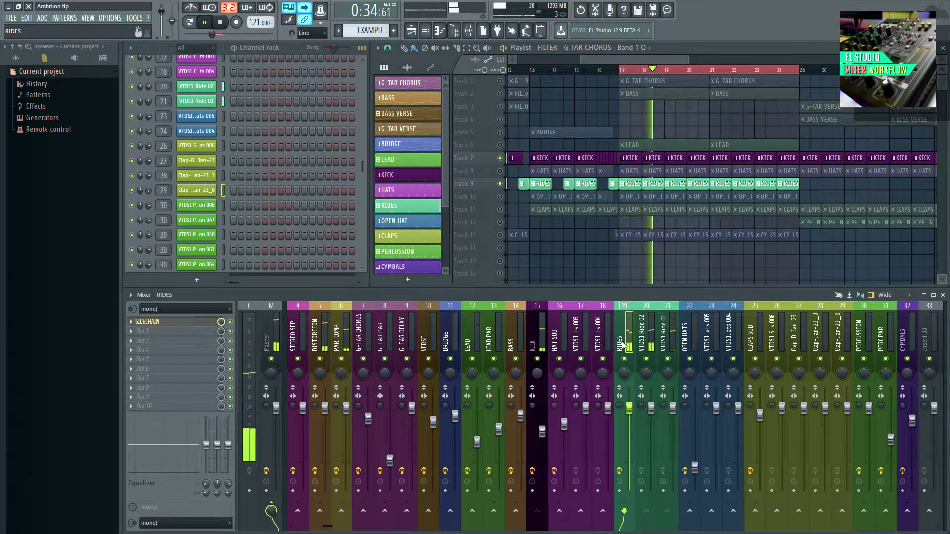
click(231, 322)
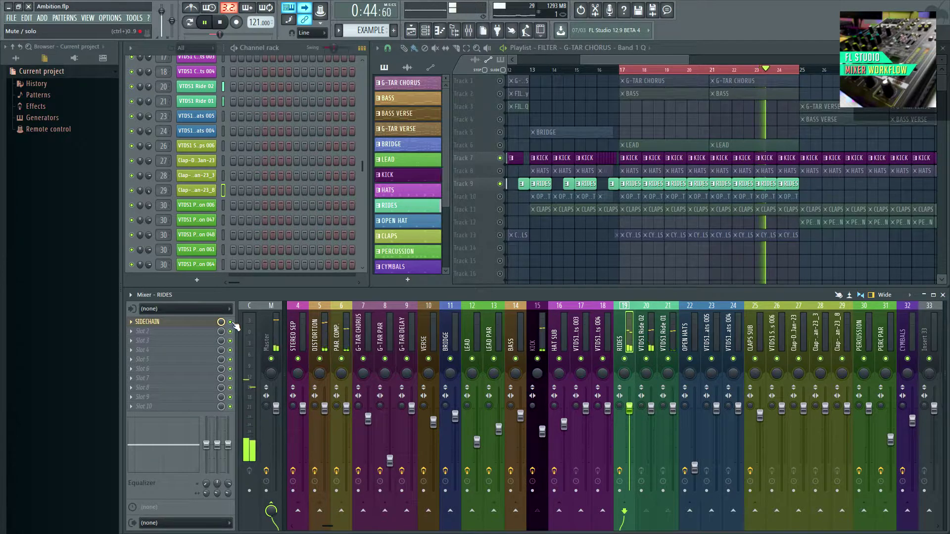
key(space)
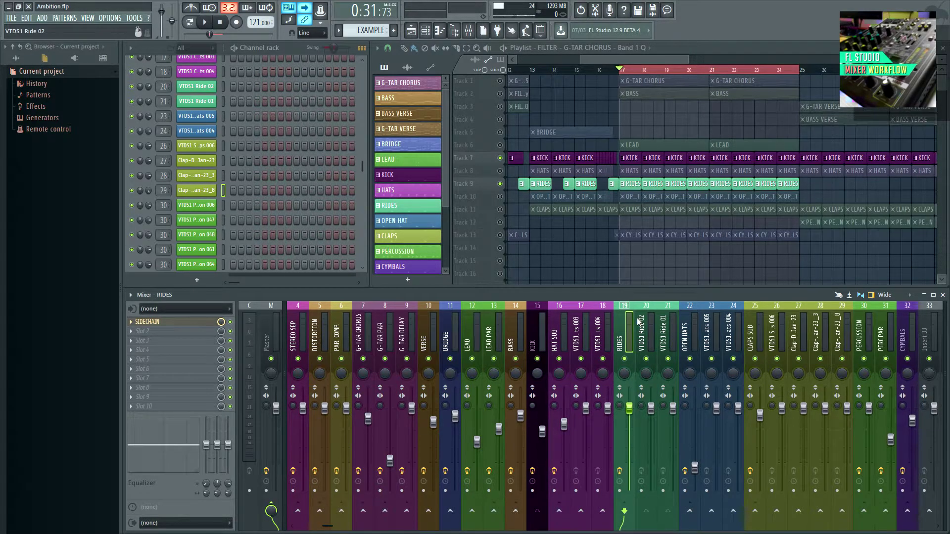
- Look over the mixer tracks after the rides, including the OPEN HATS track's effect chain and incoming routing
click(485, 174)
click(543, 346)
scroll(552, 350, down, 6)
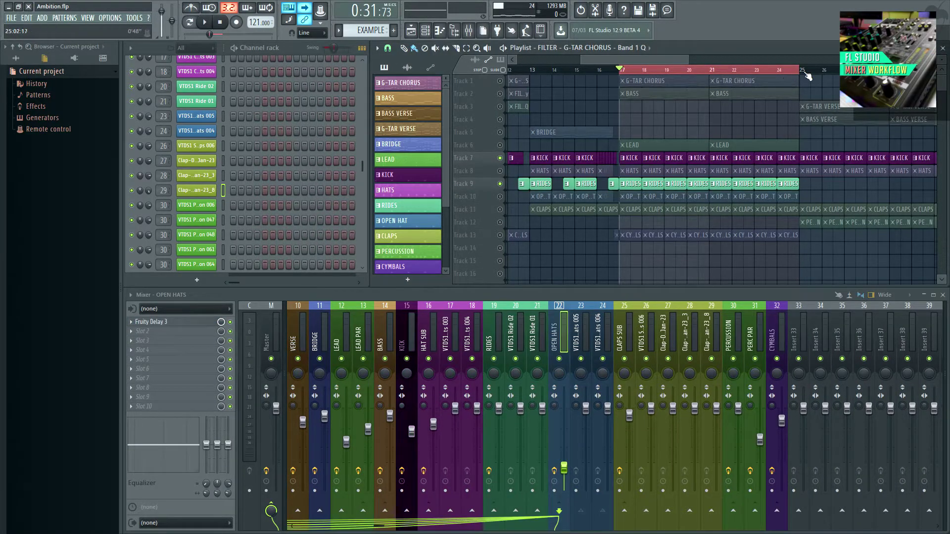
- Clear the playlist's time selection, then solo the PERCUSSION clips' track and play it from bar 25
right_click(802, 70)
click(802, 70)
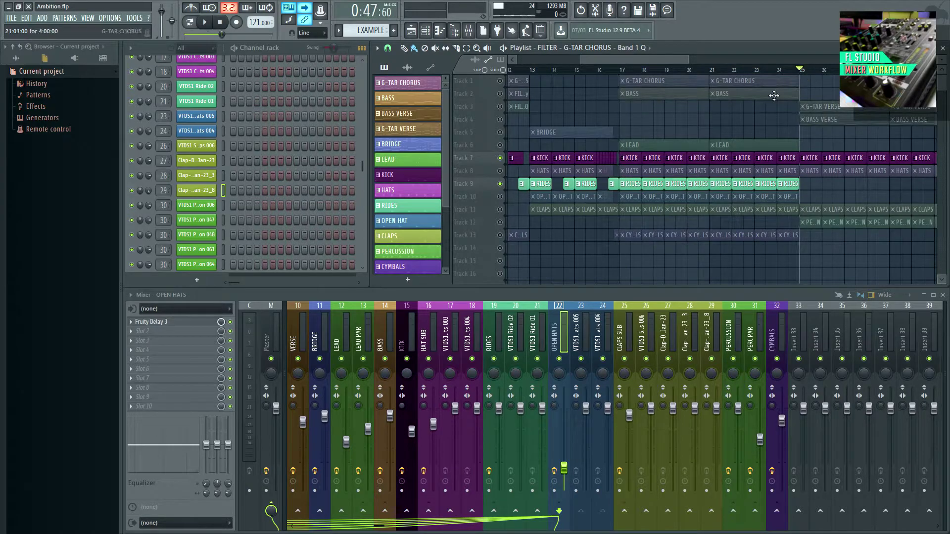
right_click(501, 222)
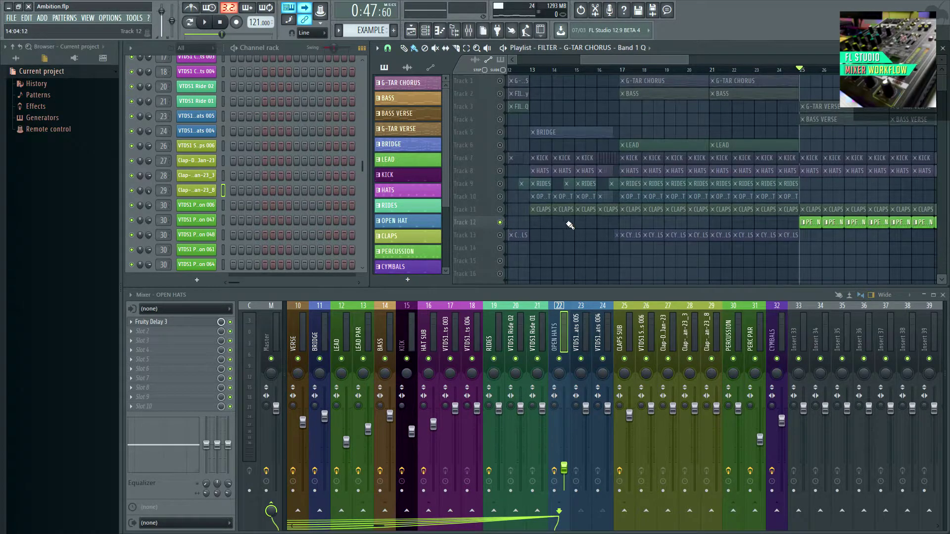
scroll(774, 233, up, 2)
key(space)
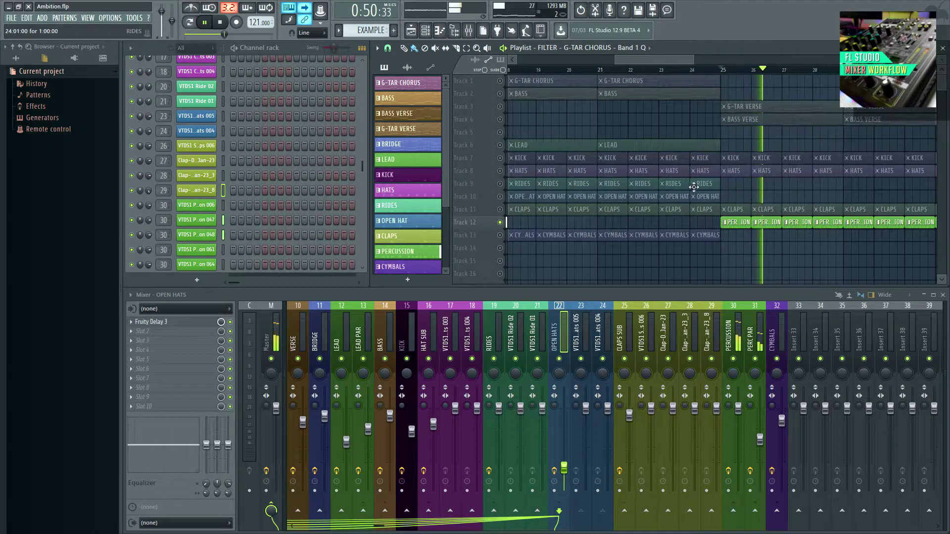
key(space)
- Play the percussion with the KICK track unmuted, muting and unmuting the kick to compare the sound
click(500, 158)
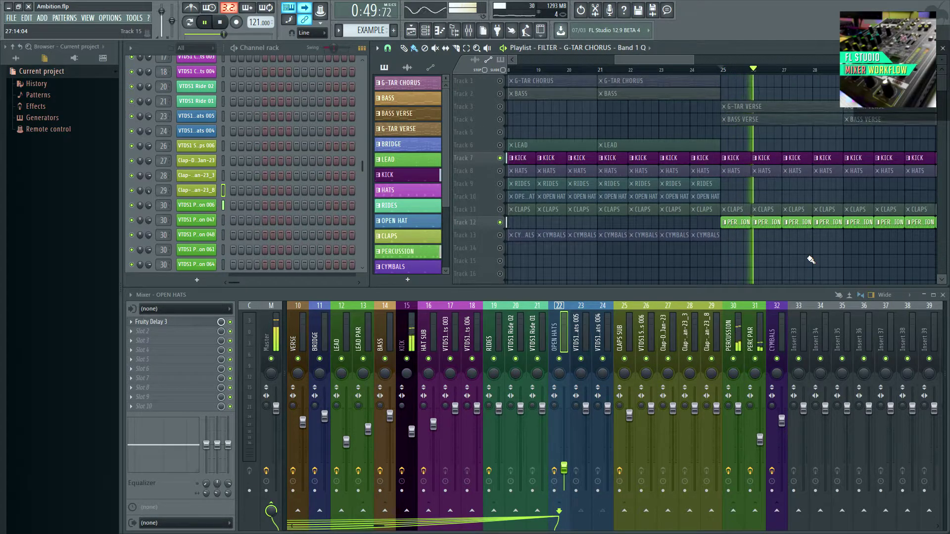
click(500, 158)
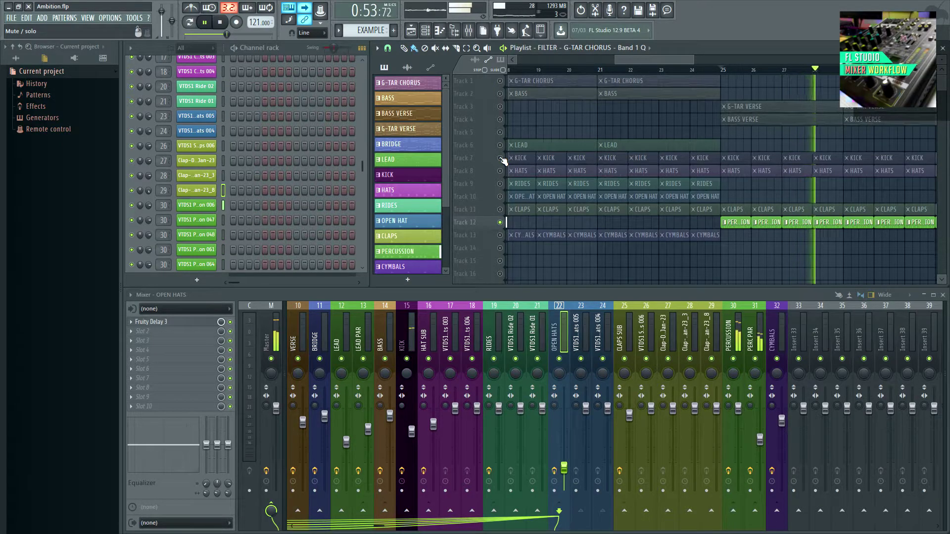
click(500, 158)
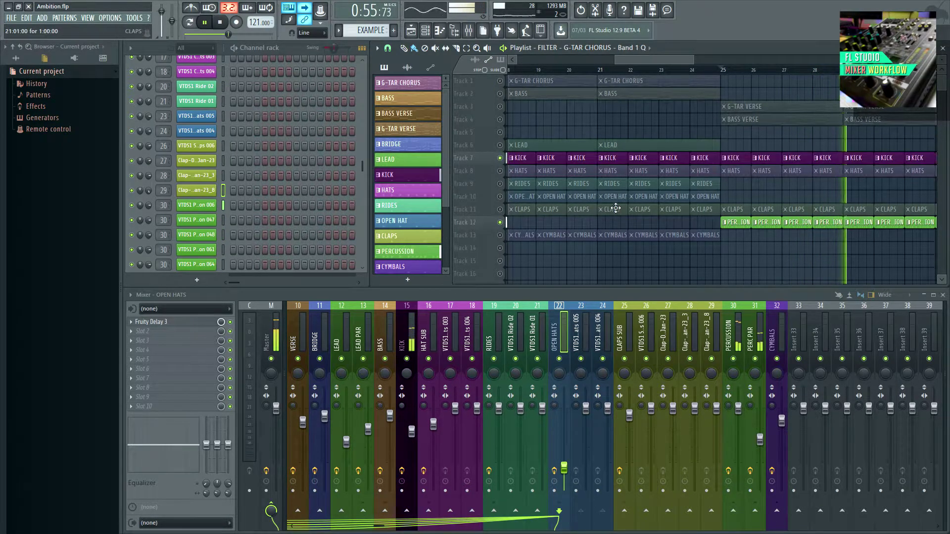
- Check the SIDECHAIN effects on the PERCUSSION and PERC PAR mixer tracks during playback, and stop the song
click(733, 337)
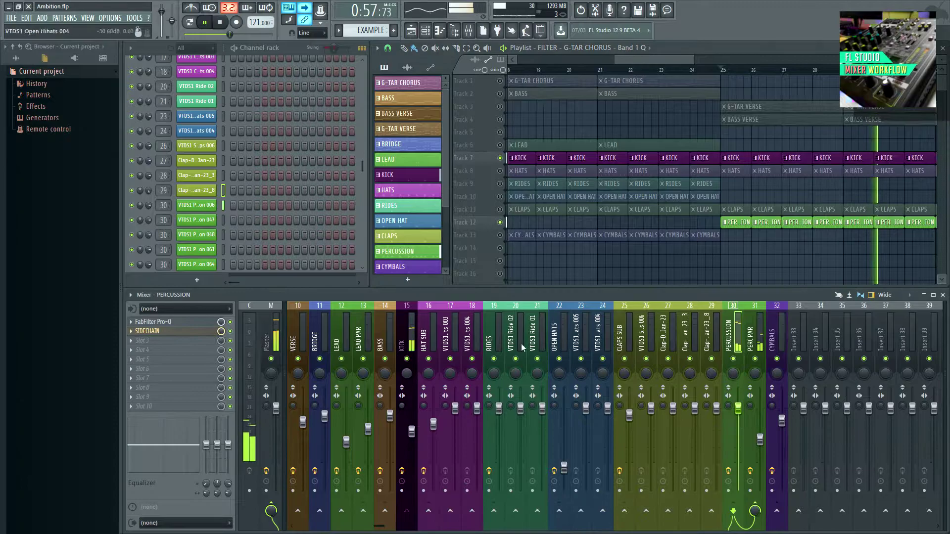
click(759, 336)
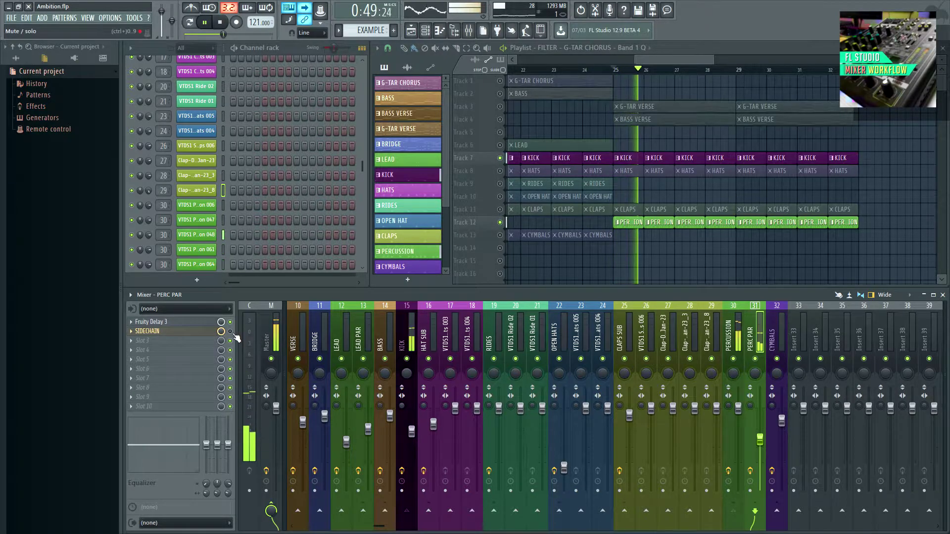
key(Left)
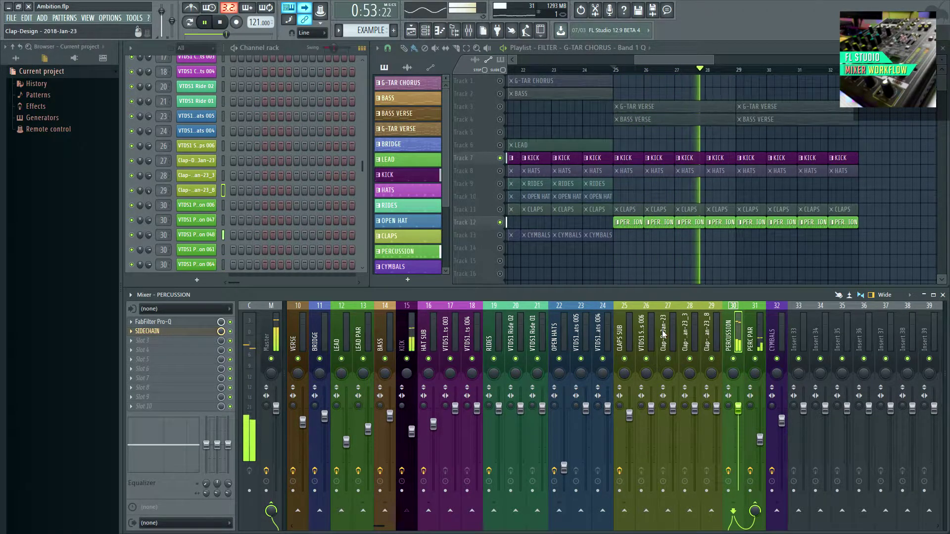
key(space)
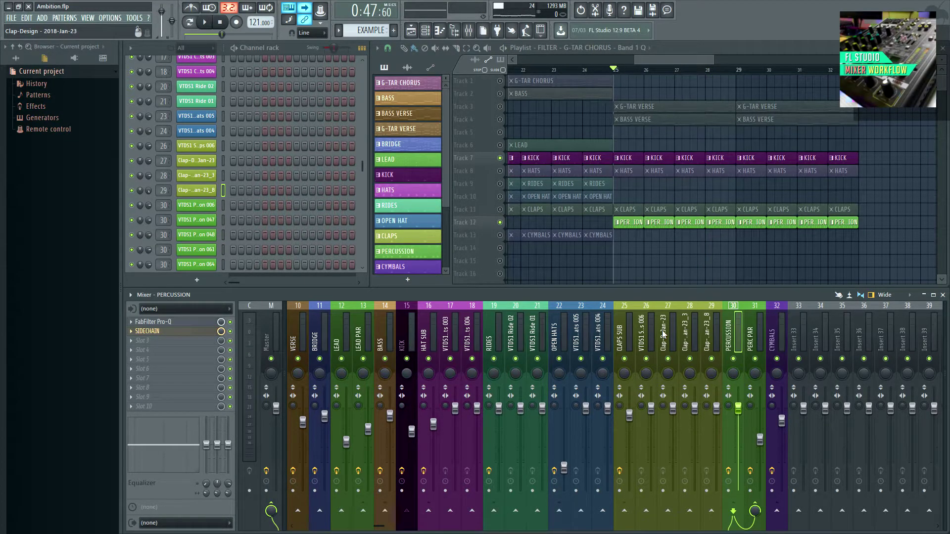
- Review the sends of the KICK and G-TAR CHORUS mixer tracks
click(415, 342)
scroll(415, 342, up, 3)
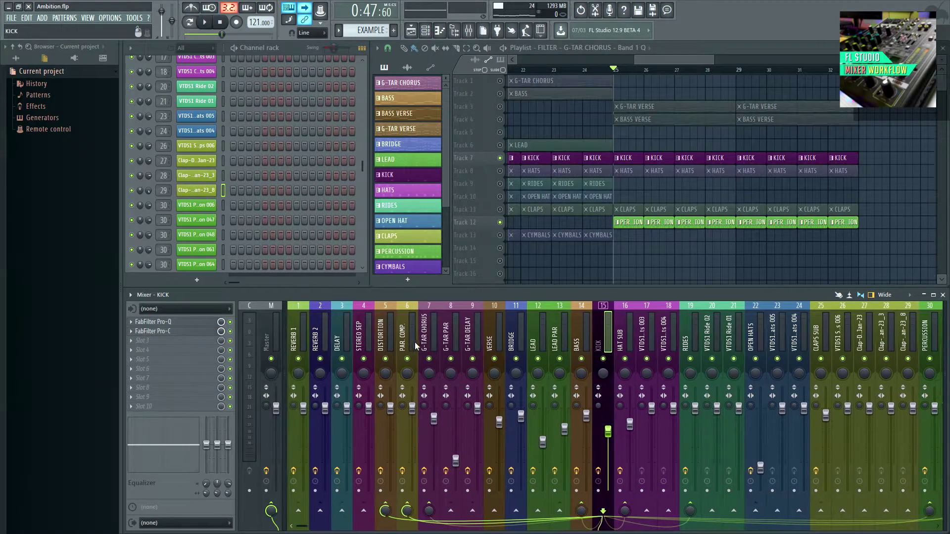
click(430, 337)
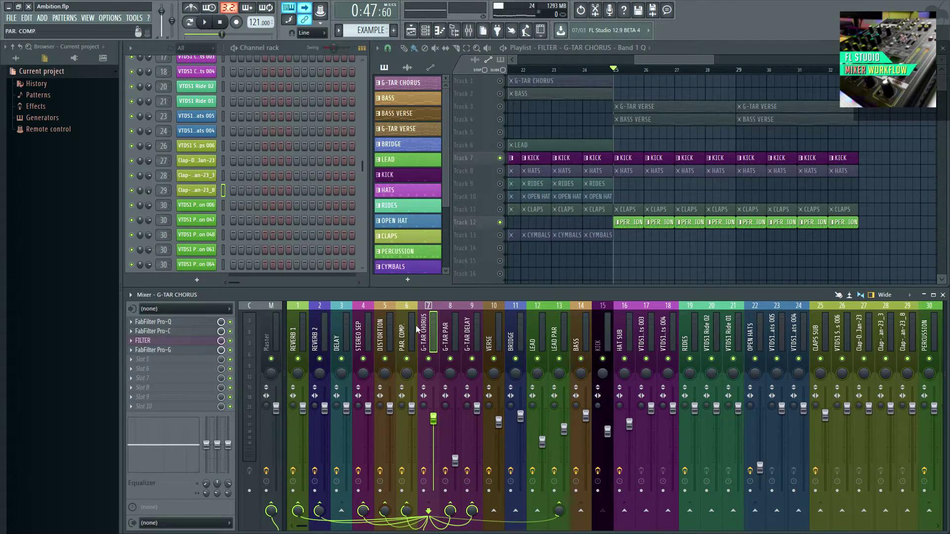
- Inspect the dry and wet levels of Fruity Reeverb 2 on the REVERB 1 track and close the plugin
click(301, 335)
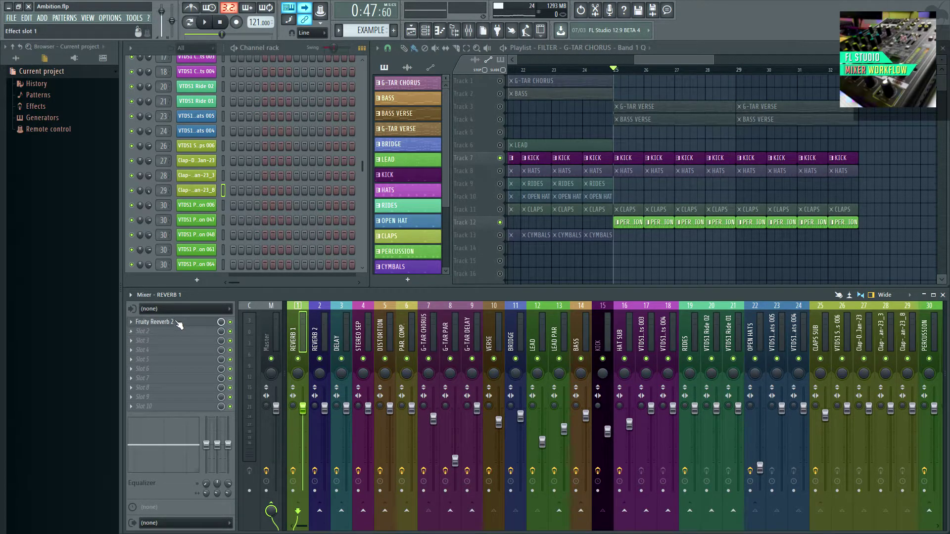
click(153, 322)
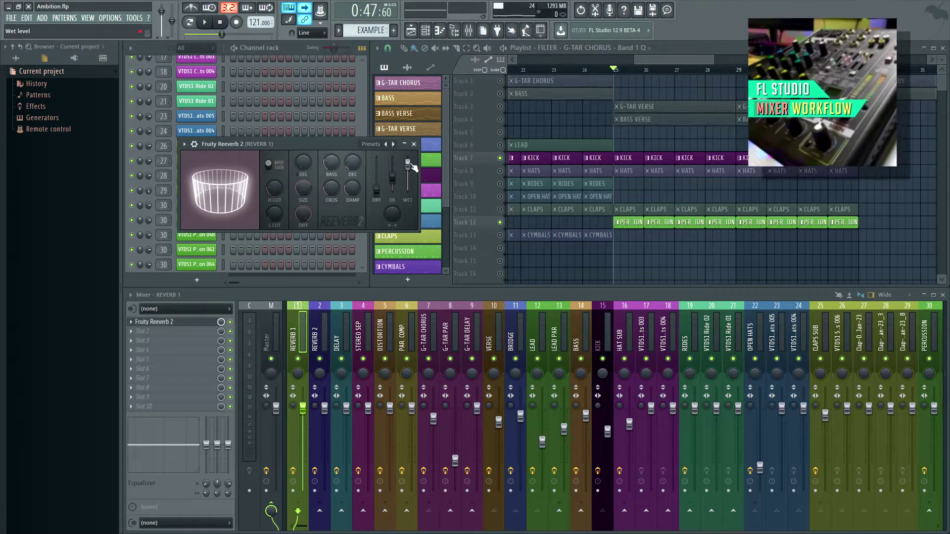
click(414, 144)
- Review the G-TAR CHORUS track's effect sends and the DELAY track's effect chain
click(425, 327)
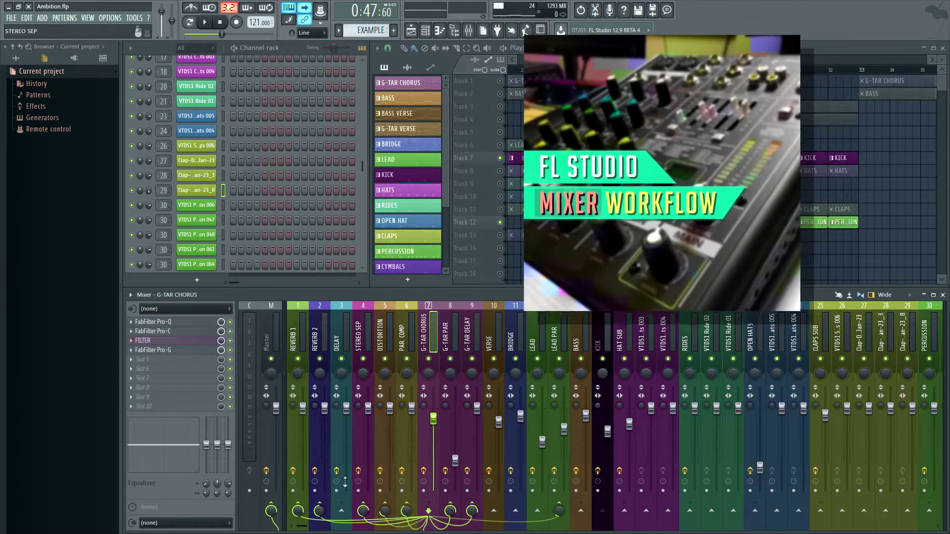
click(341, 435)
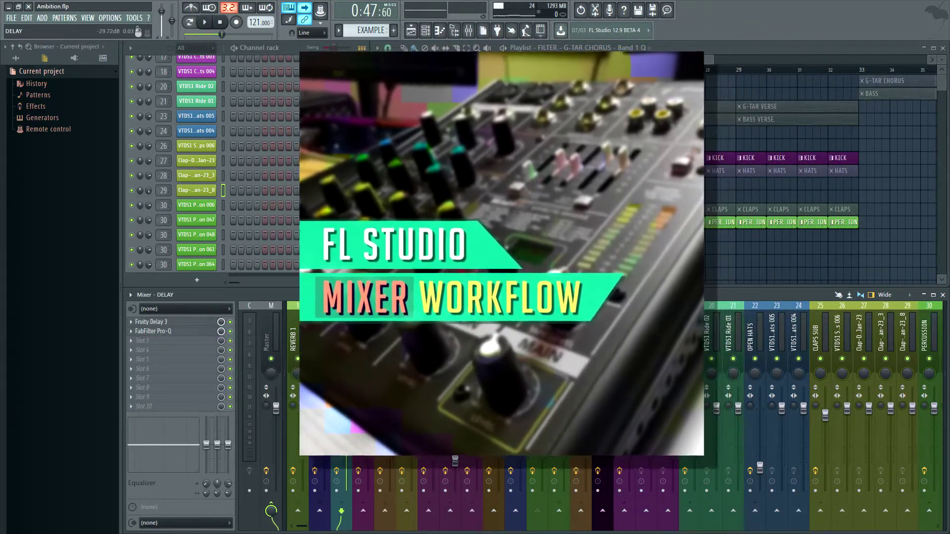